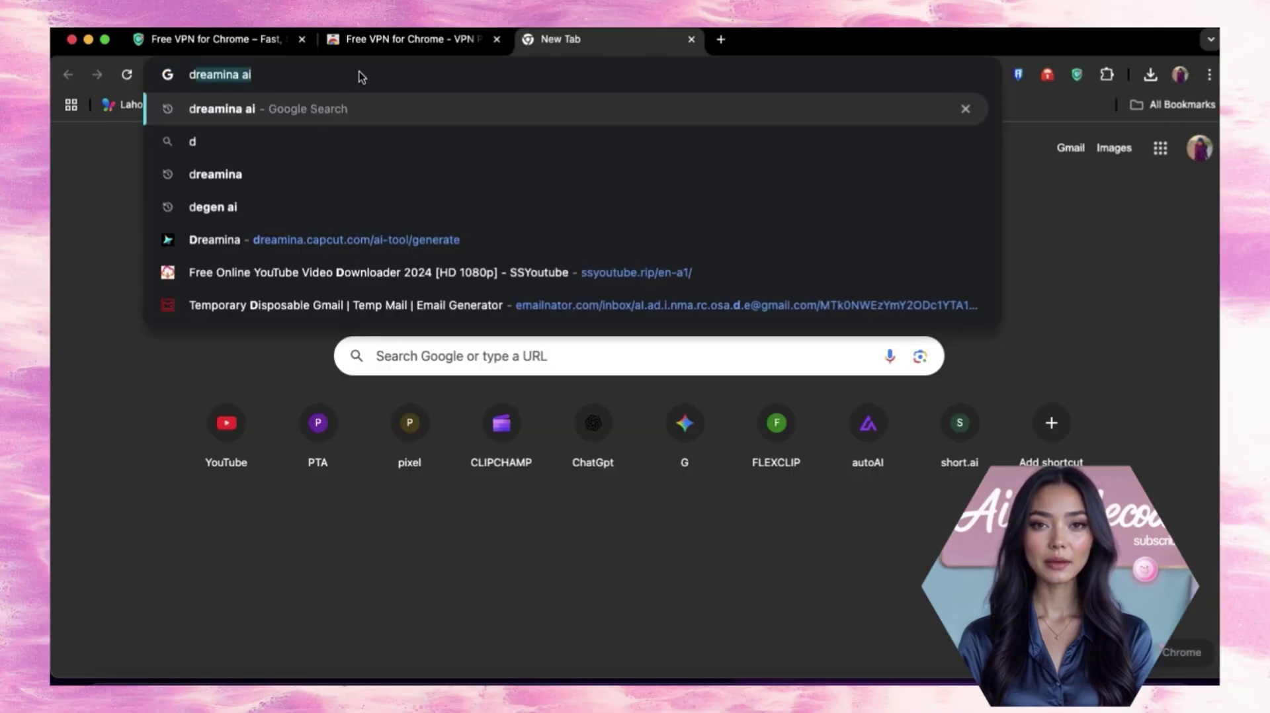
# Enter 'dreamina ai' as a search in a new Chrome tab.
pyautogui.write('reamina ai')
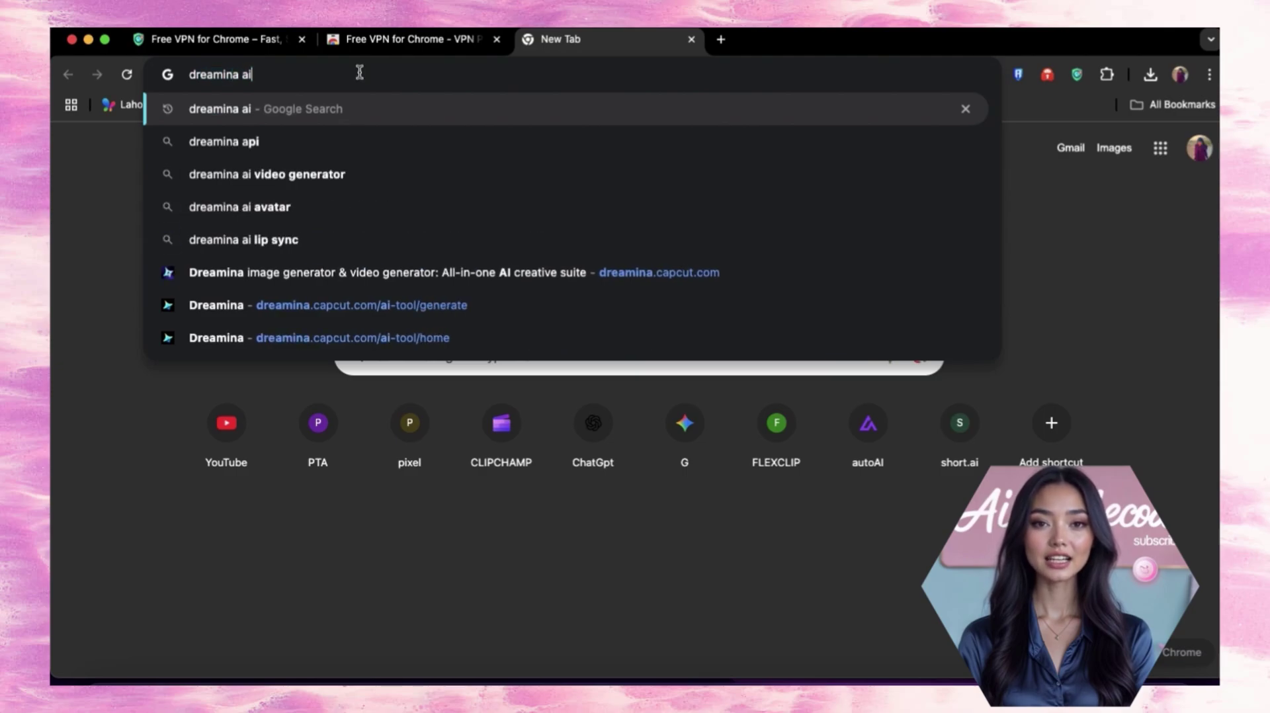
# Search for dreamina ai and sign in to Dreamina with a Google account.
pyautogui.press('Return')
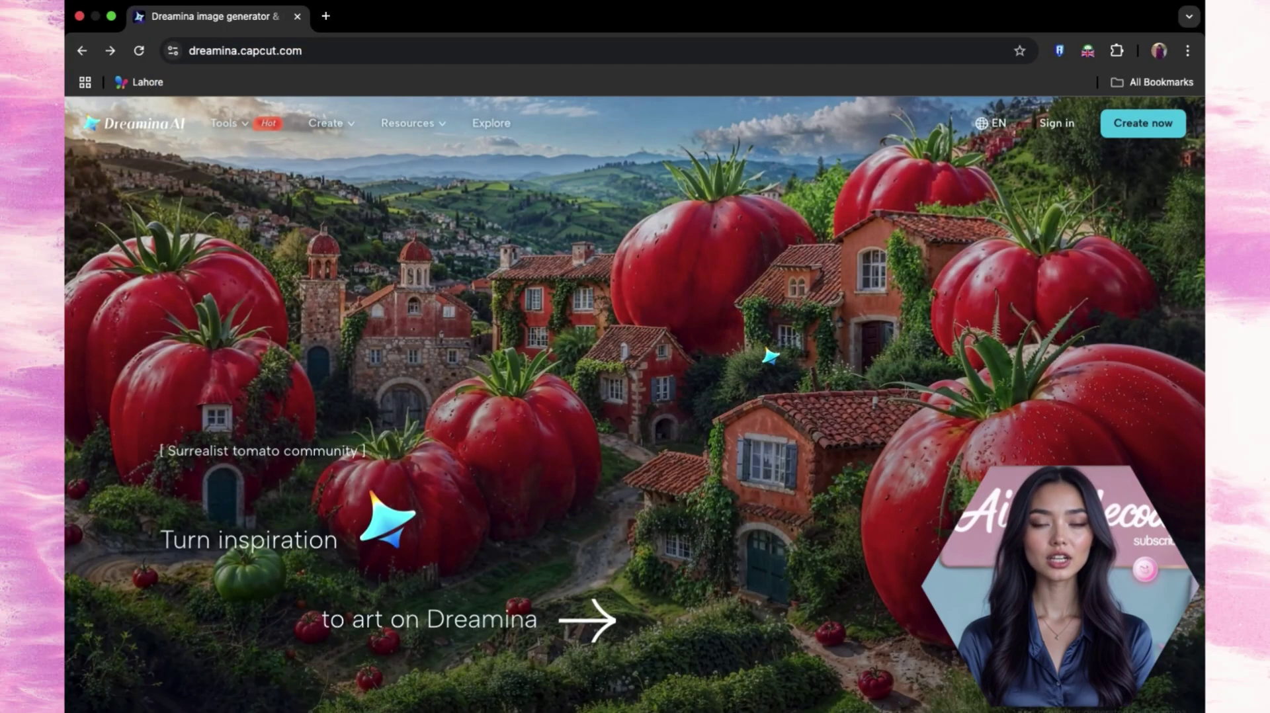
pyautogui.click(771, 357)
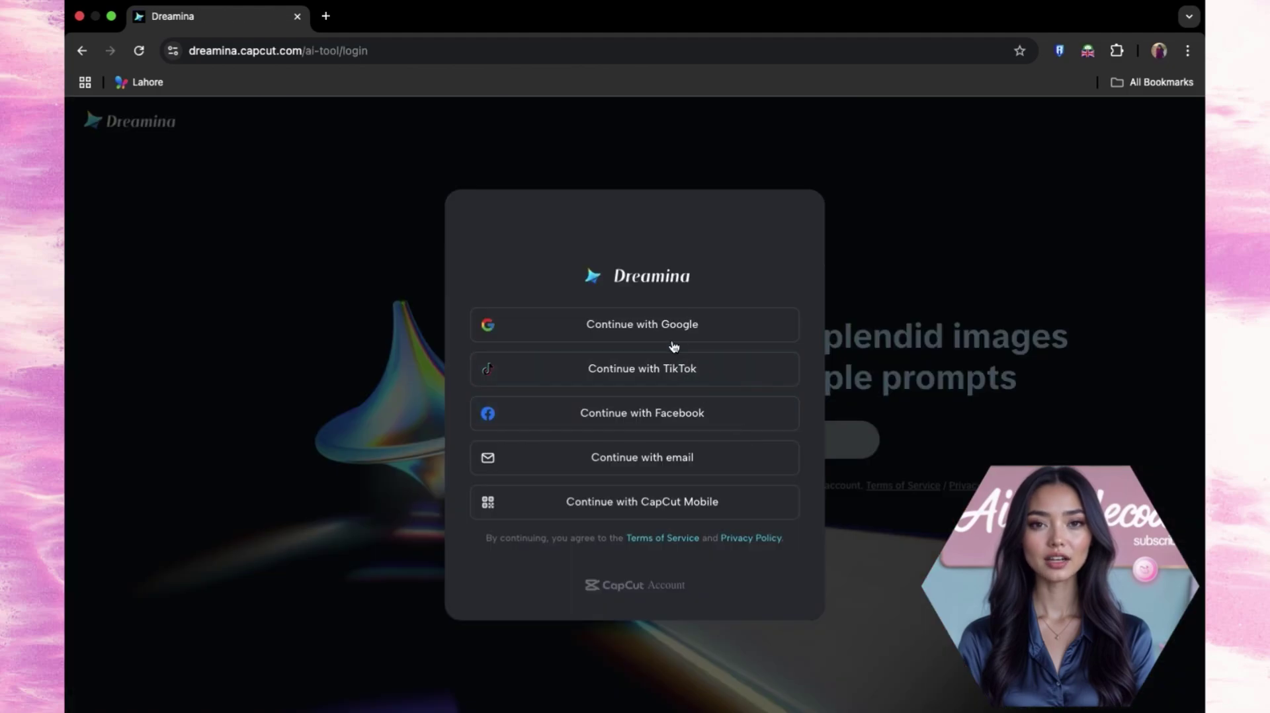
pyautogui.click(613, 335)
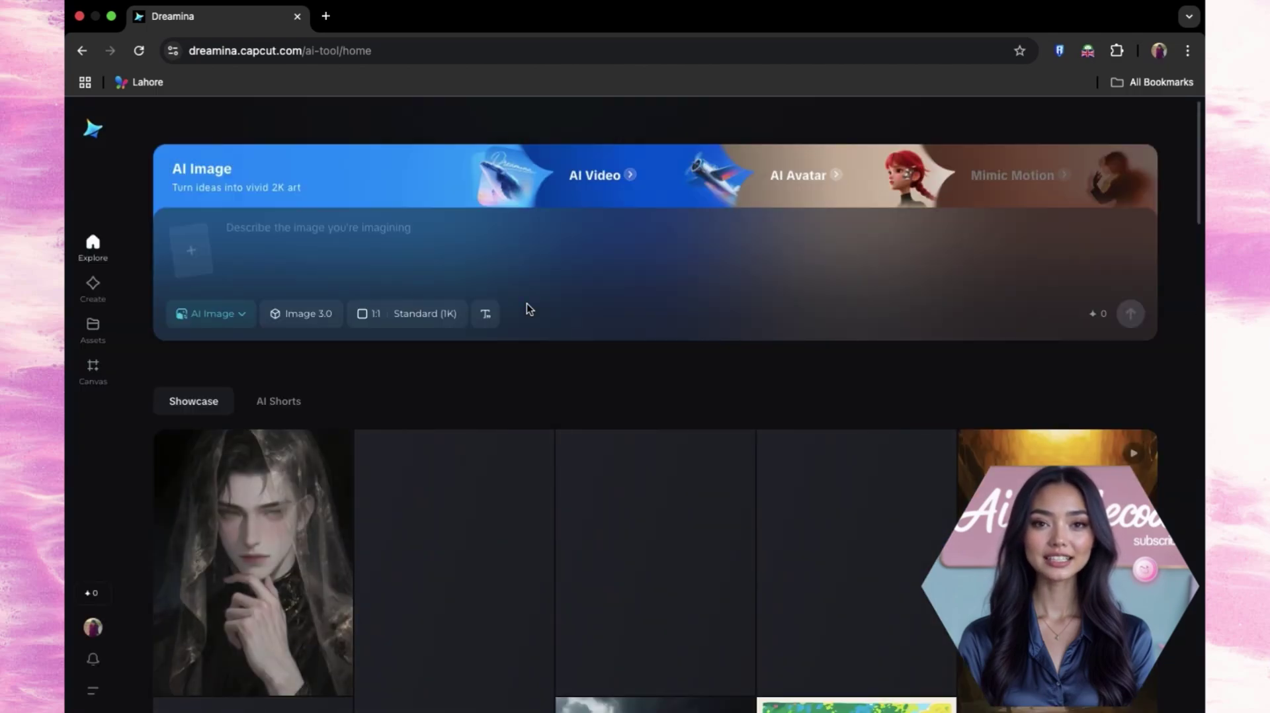
# Set the creation mode to AI Video and go to the generation workspace.
pyautogui.click(219, 310)
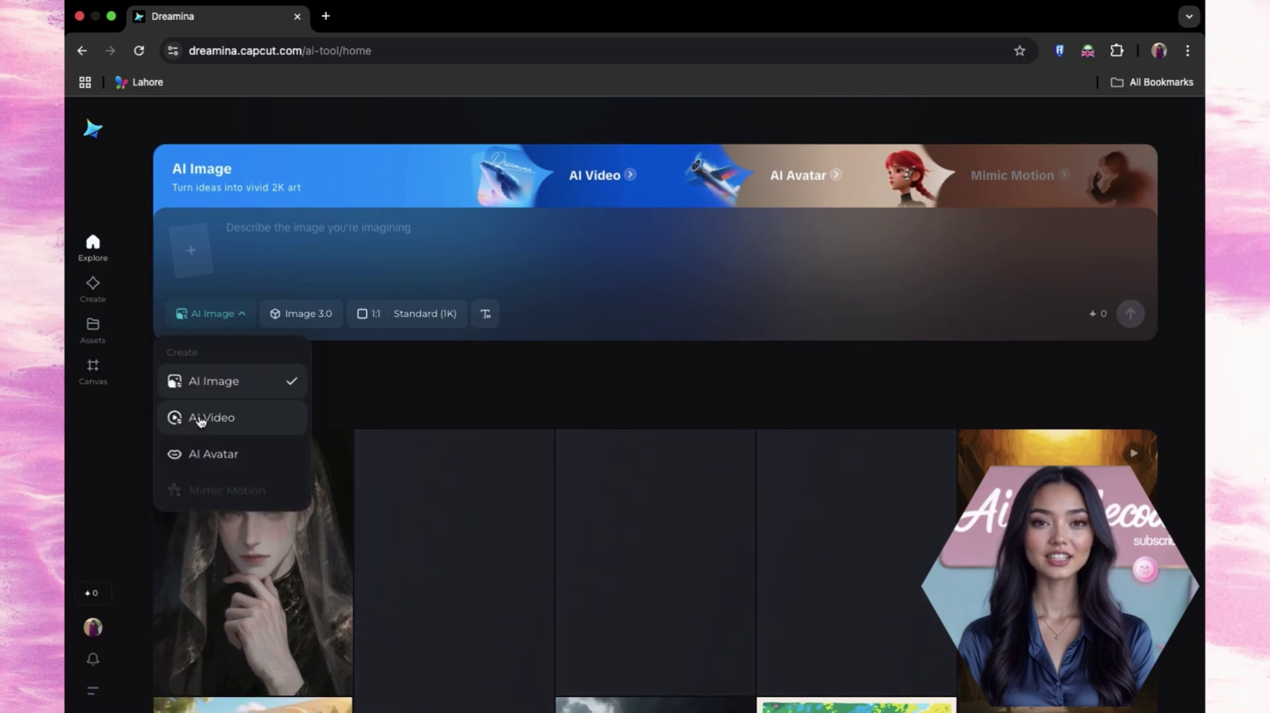
pyautogui.click(216, 432)
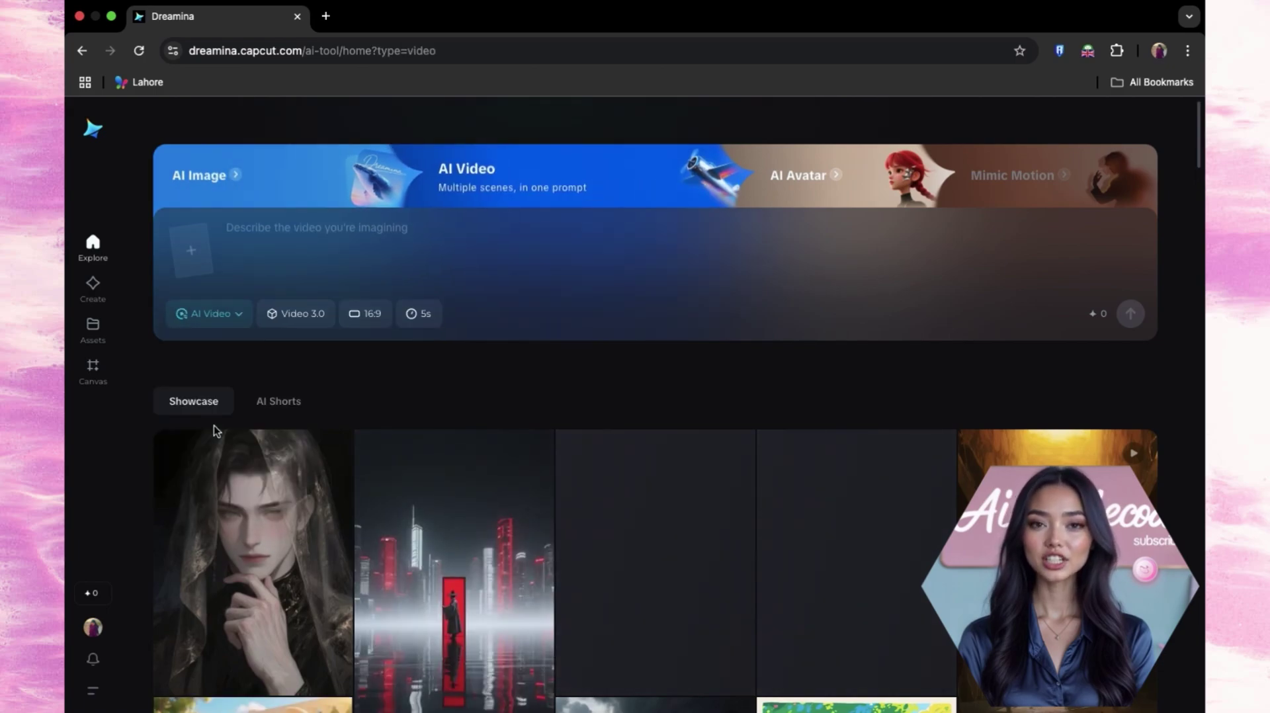
pyautogui.click(100, 298)
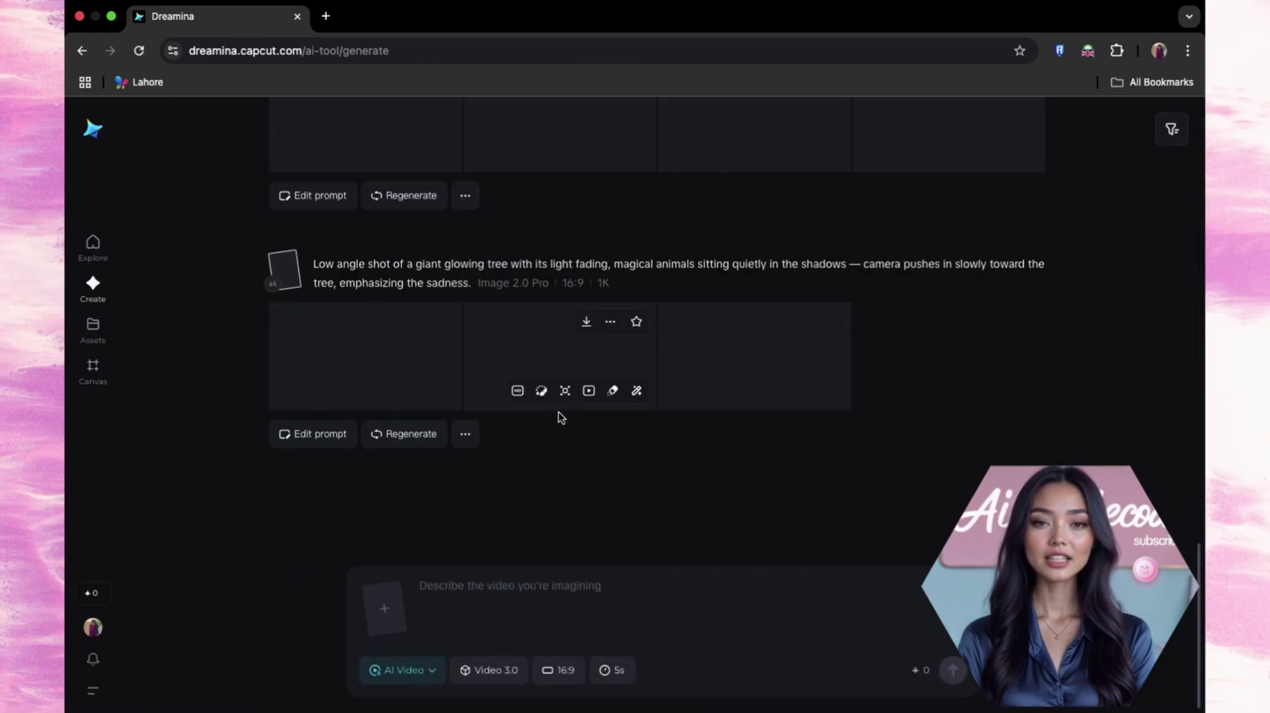
# Switch Dreamina from AI Avatar to AI Image mode, cancelling the reference-image upload.
pyautogui.click(405, 670)
pyautogui.click(400, 597)
pyautogui.click(403, 668)
pyautogui.click(430, 522)
pyautogui.click(389, 621)
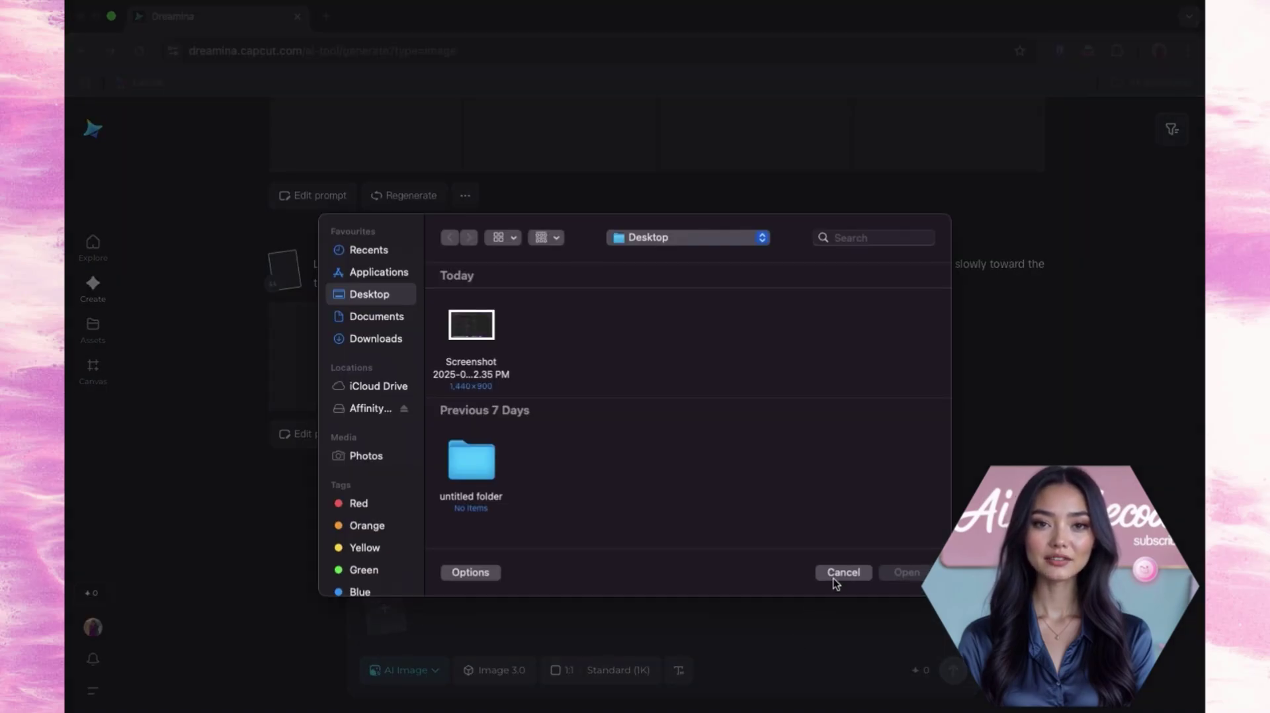
pyautogui.click(841, 572)
pyautogui.click(405, 670)
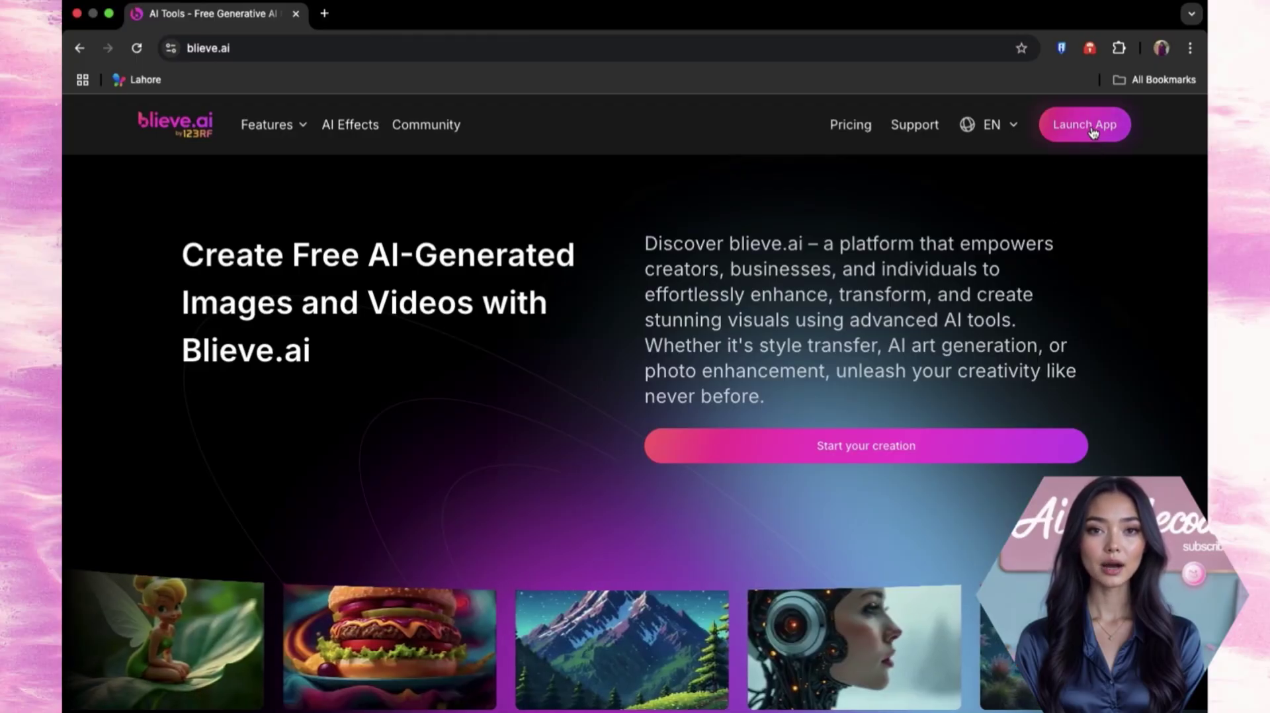
# Launch the Blieve.ai app and open a Temp Mail site in a new tab.
pyautogui.click(1092, 130)
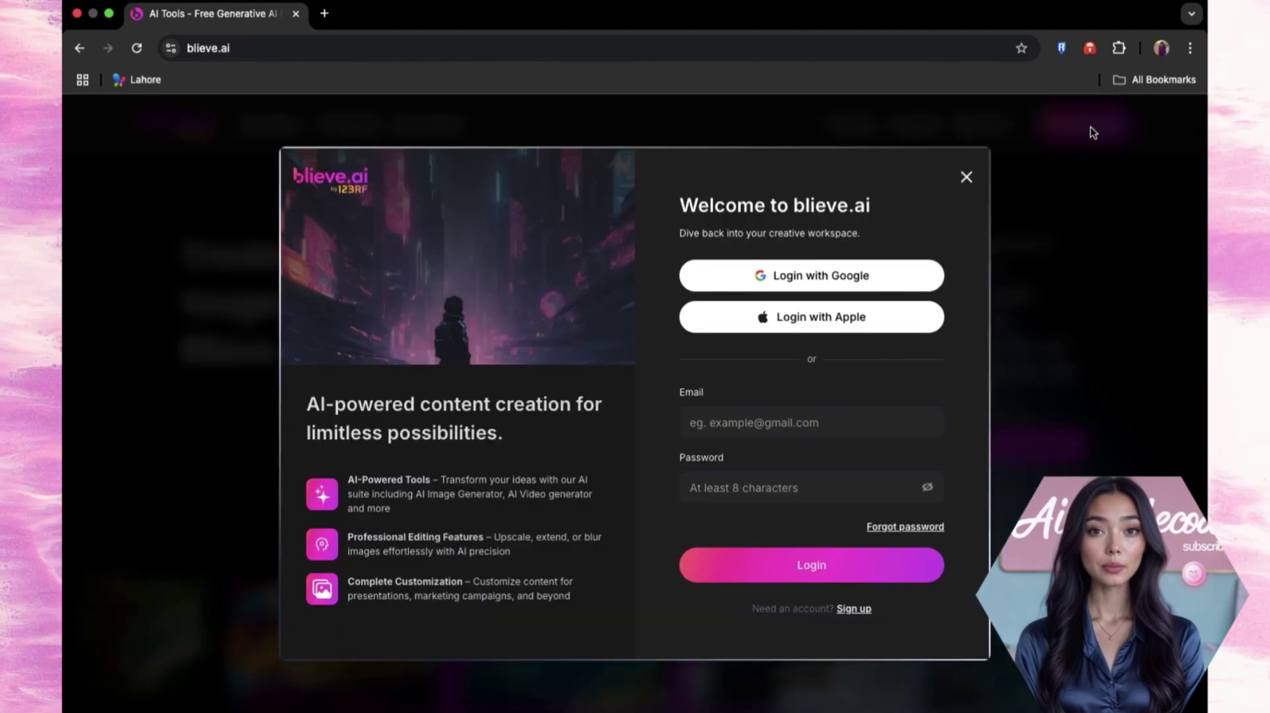
pyautogui.press('super+t')
pyautogui.write('temp mil')
pyautogui.press('Return')
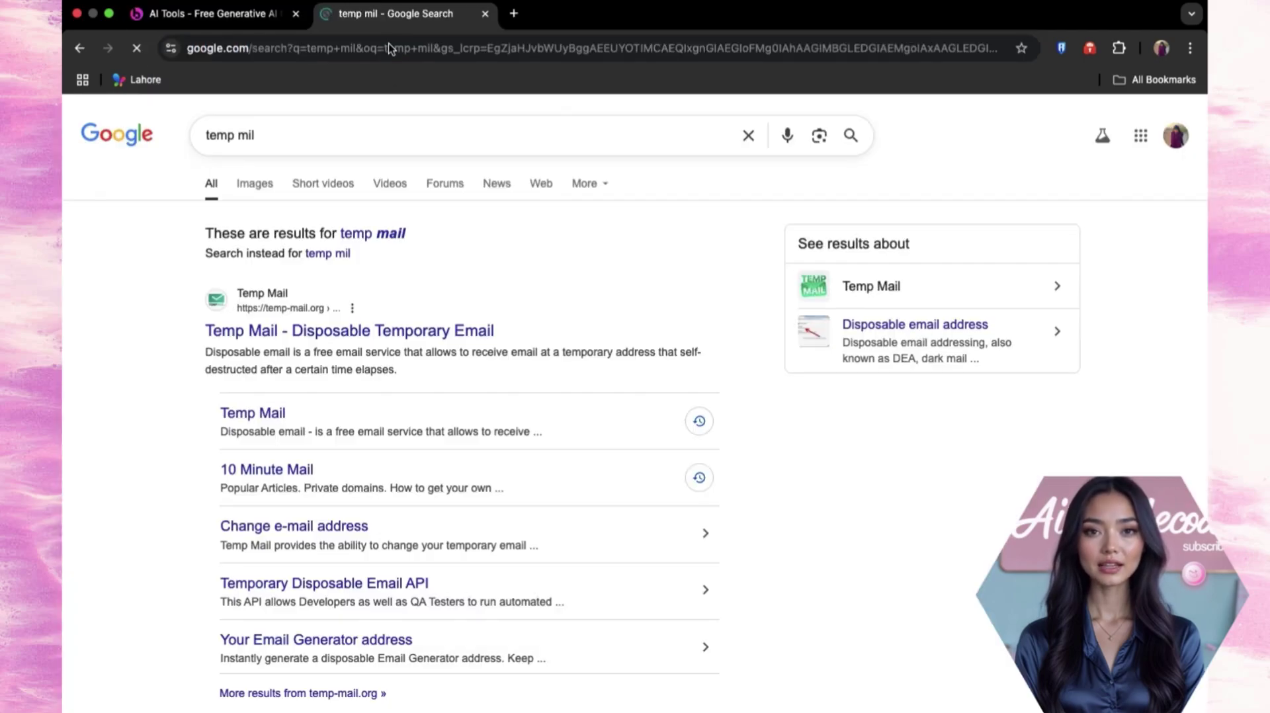
pyautogui.click(354, 329)
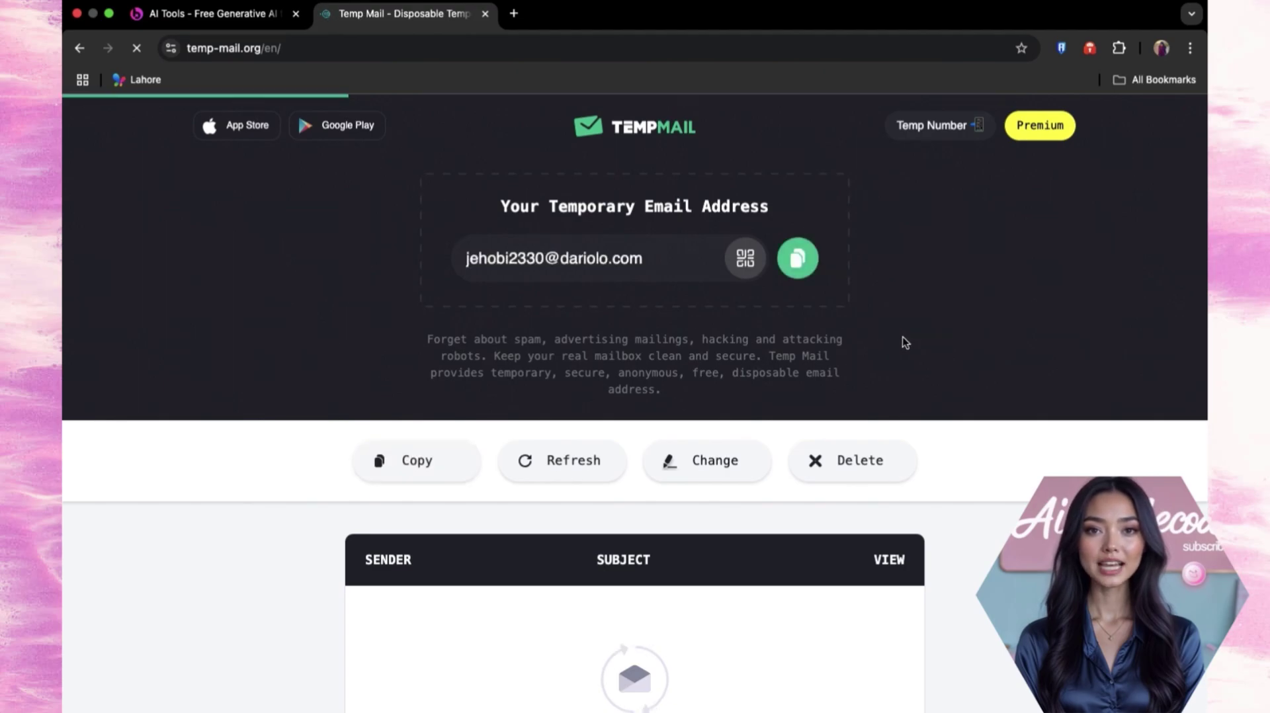
# Sign up on Blieve.ai with the temporary e-mail address and suggested password.
pyautogui.click(798, 258)
pyautogui.hotkey('ctrl', 'shift', 'Tab')
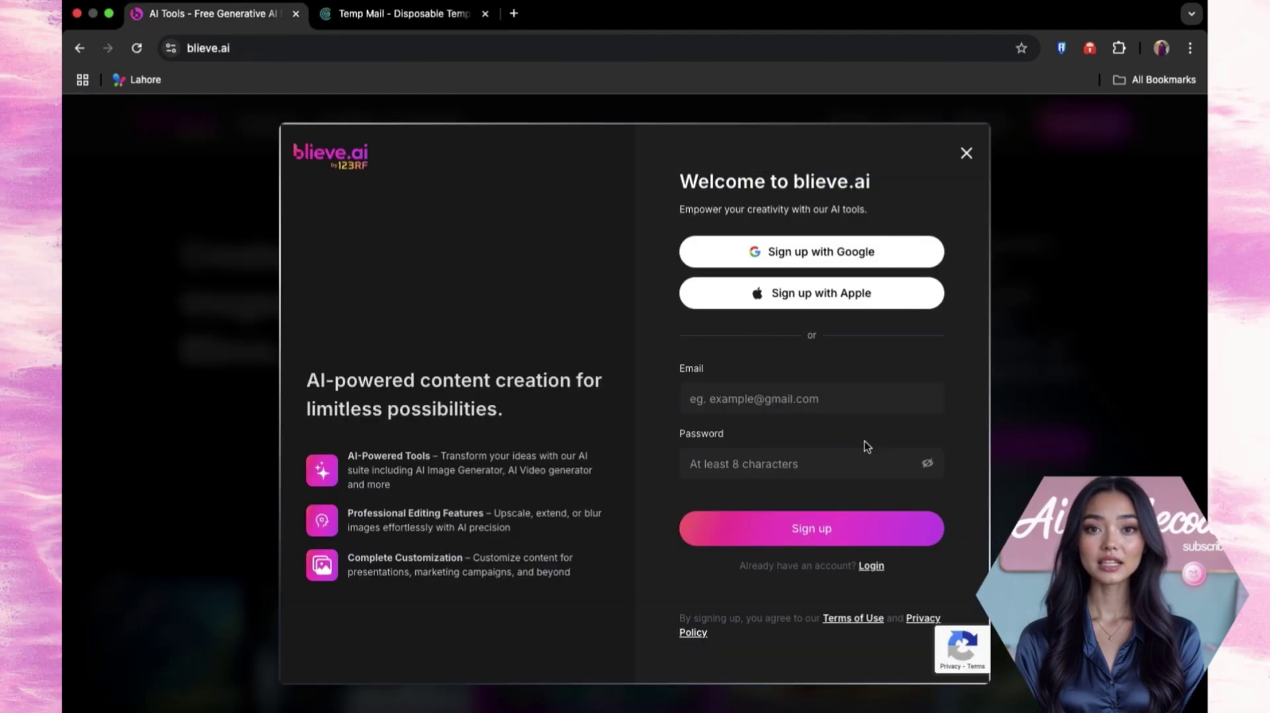
pyautogui.rightClick(756, 397)
pyautogui.click(780, 537)
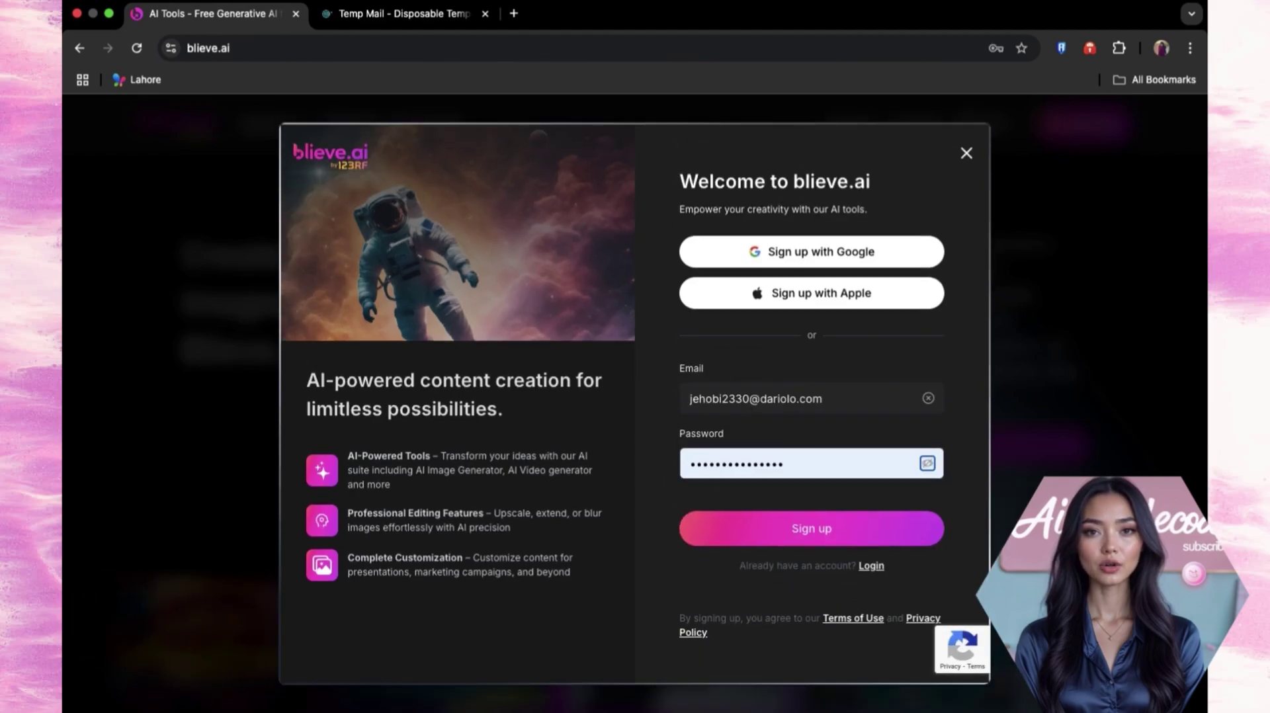
pyautogui.click(929, 465)
pyautogui.click(839, 530)
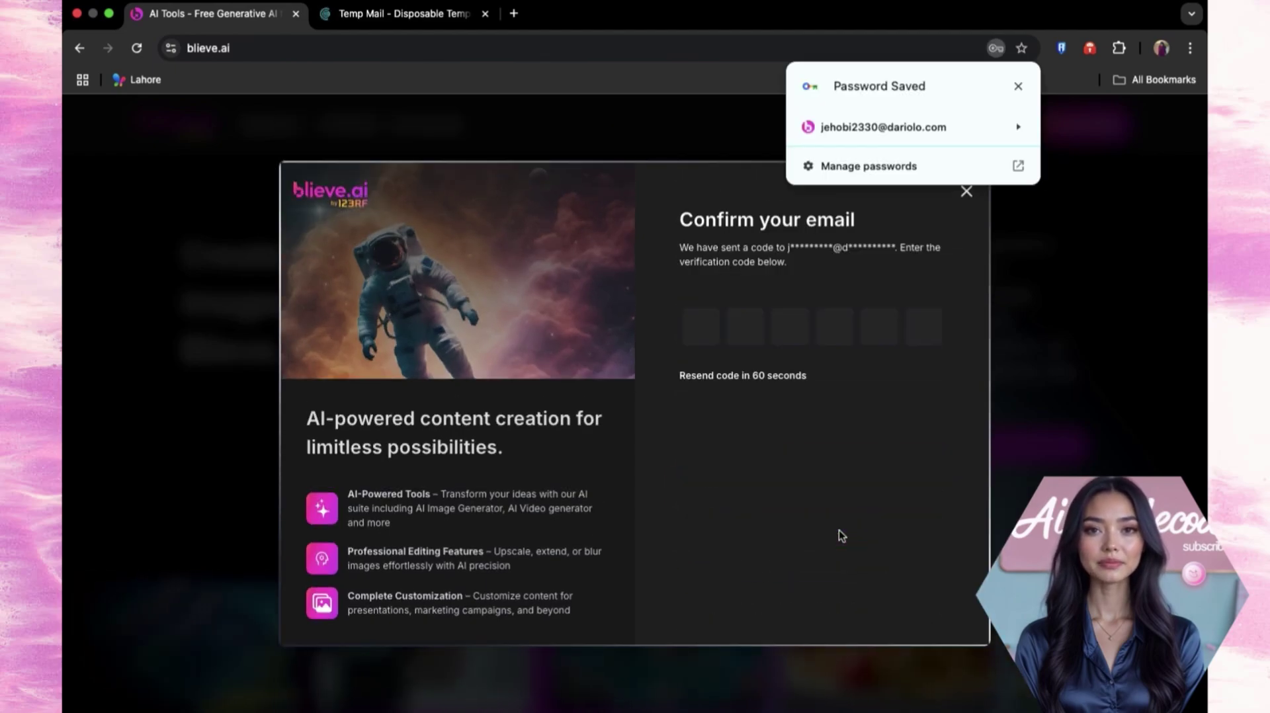
pyautogui.click(1018, 85)
# Copy the verification code from the Temp Mail inbox into Blieve.ai's code boxes.
pyautogui.click(397, 37)
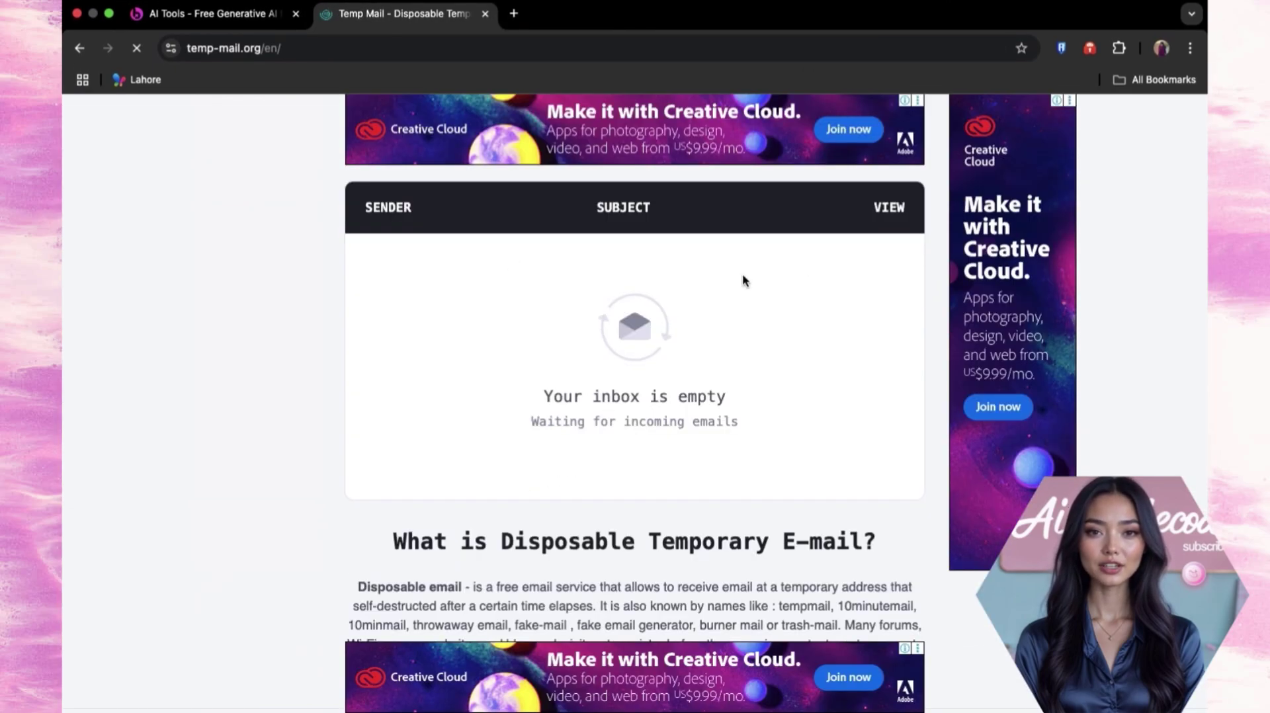
pyautogui.click(742, 268)
pyautogui.scroll(-3, 696, 398)
pyautogui.doubleClick(507, 423)
pyautogui.rightClick(510, 414)
pyautogui.click(549, 463)
pyautogui.click(212, 13)
pyautogui.rightClick(695, 319)
pyautogui.click(737, 467)
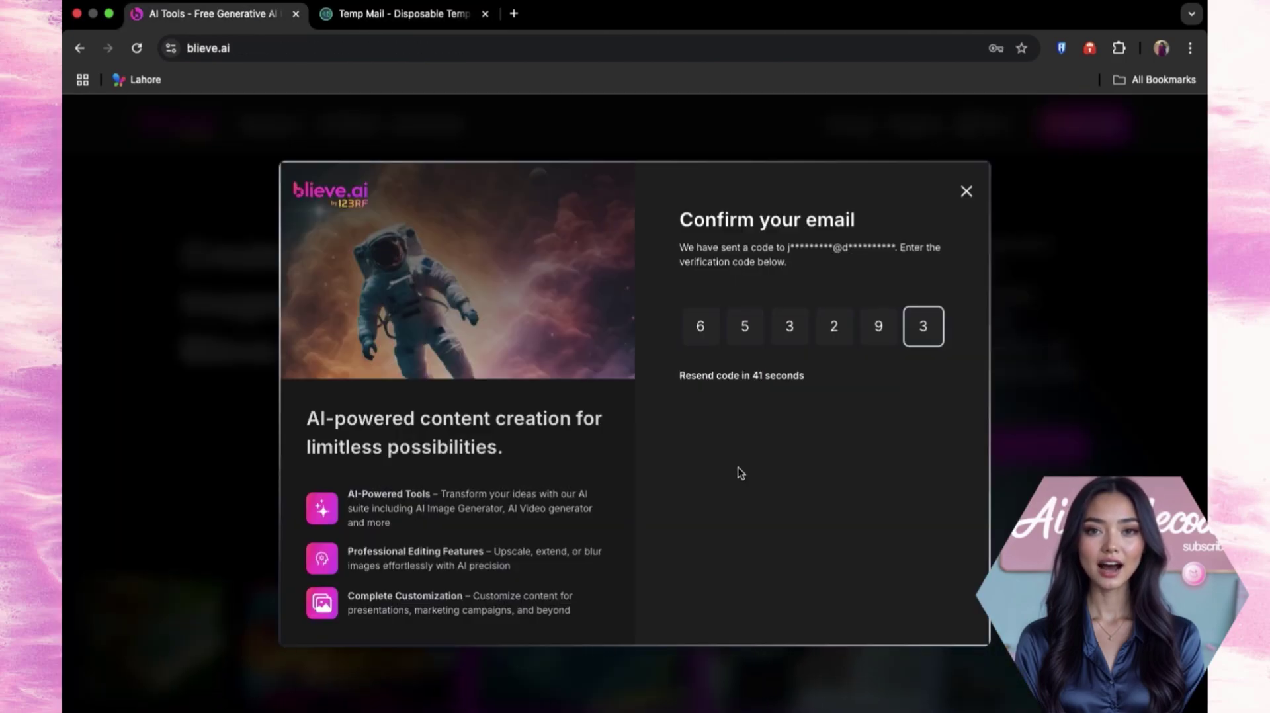
# Finish the profile with a user name, 18+ confirmation and Art as the interest.
pyautogui.click(764, 270)
pyautogui.write('nabilah0099')
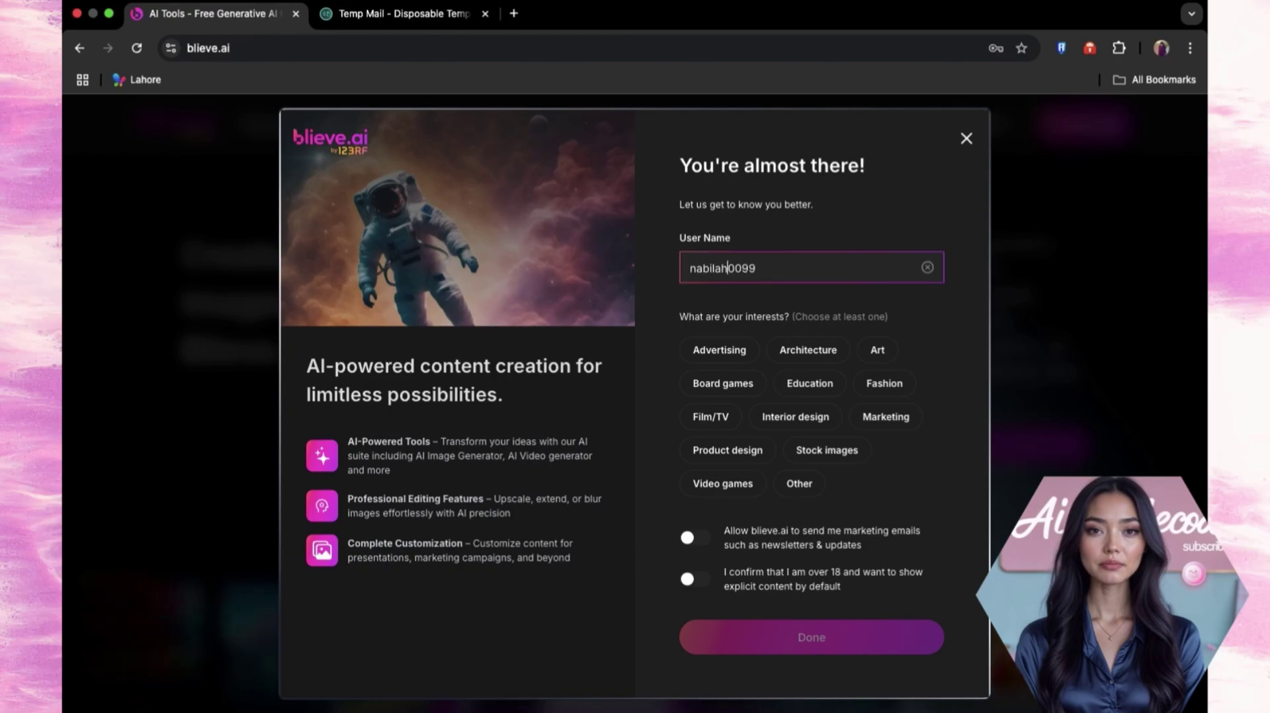
pyautogui.click(688, 579)
pyautogui.click(688, 537)
pyautogui.click(688, 537)
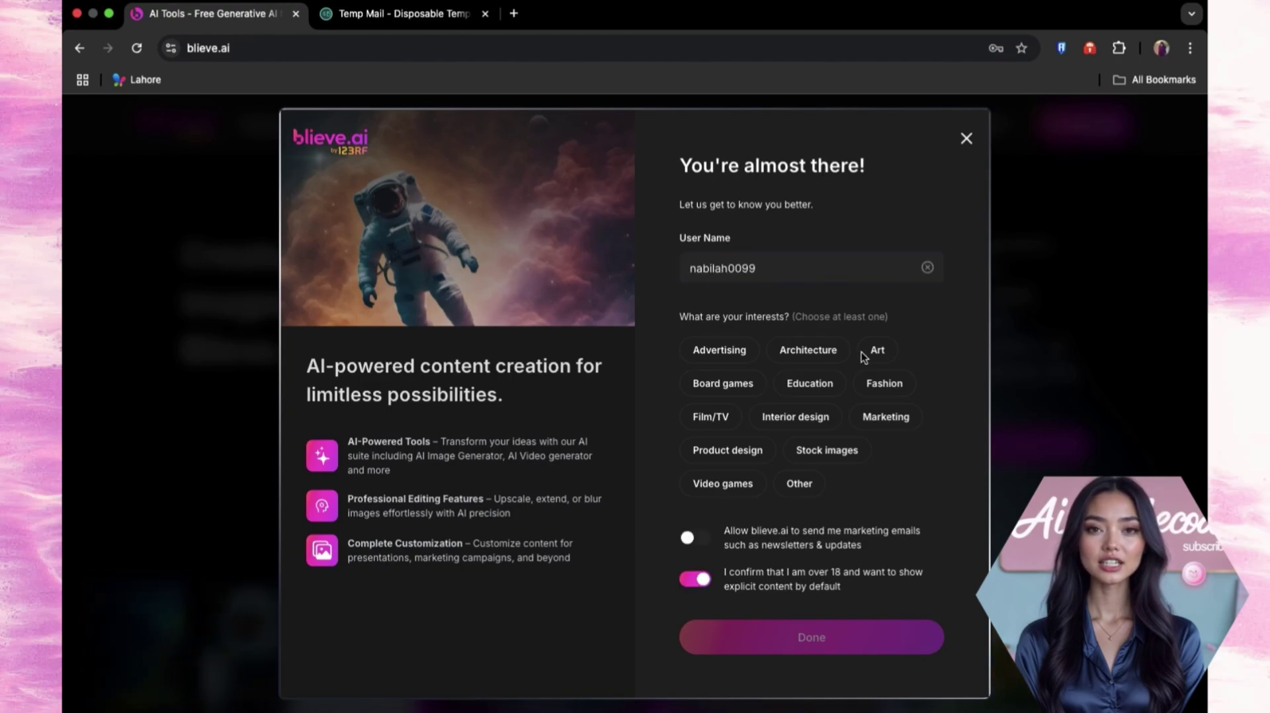
pyautogui.click(877, 350)
pyautogui.click(812, 639)
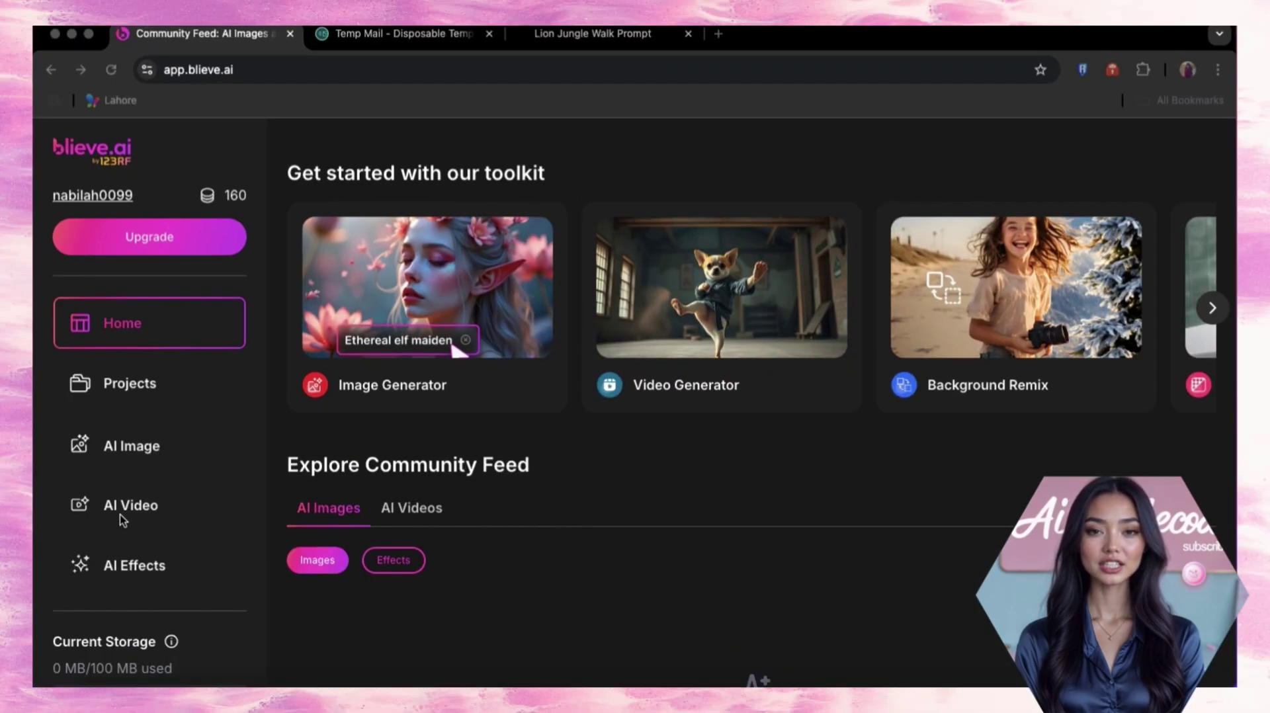
# Upload the lion image from the computer into the Video Generator.
pyautogui.click(135, 508)
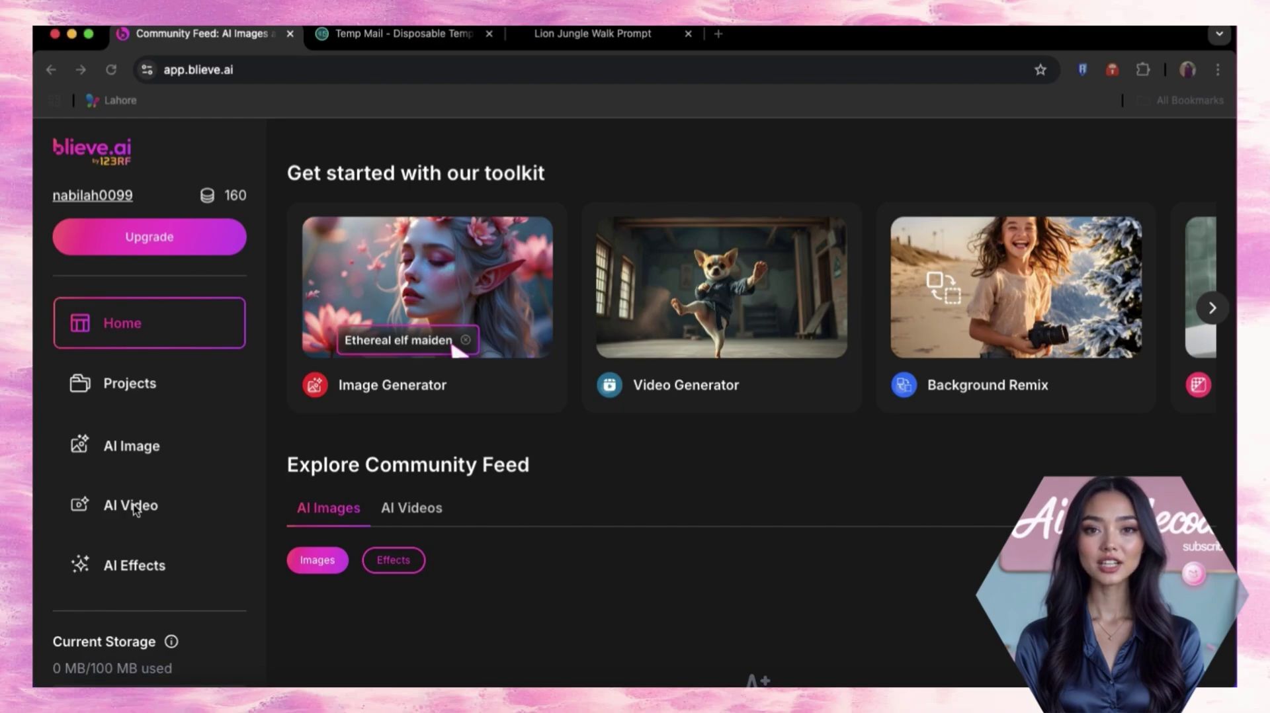
pyautogui.click(494, 342)
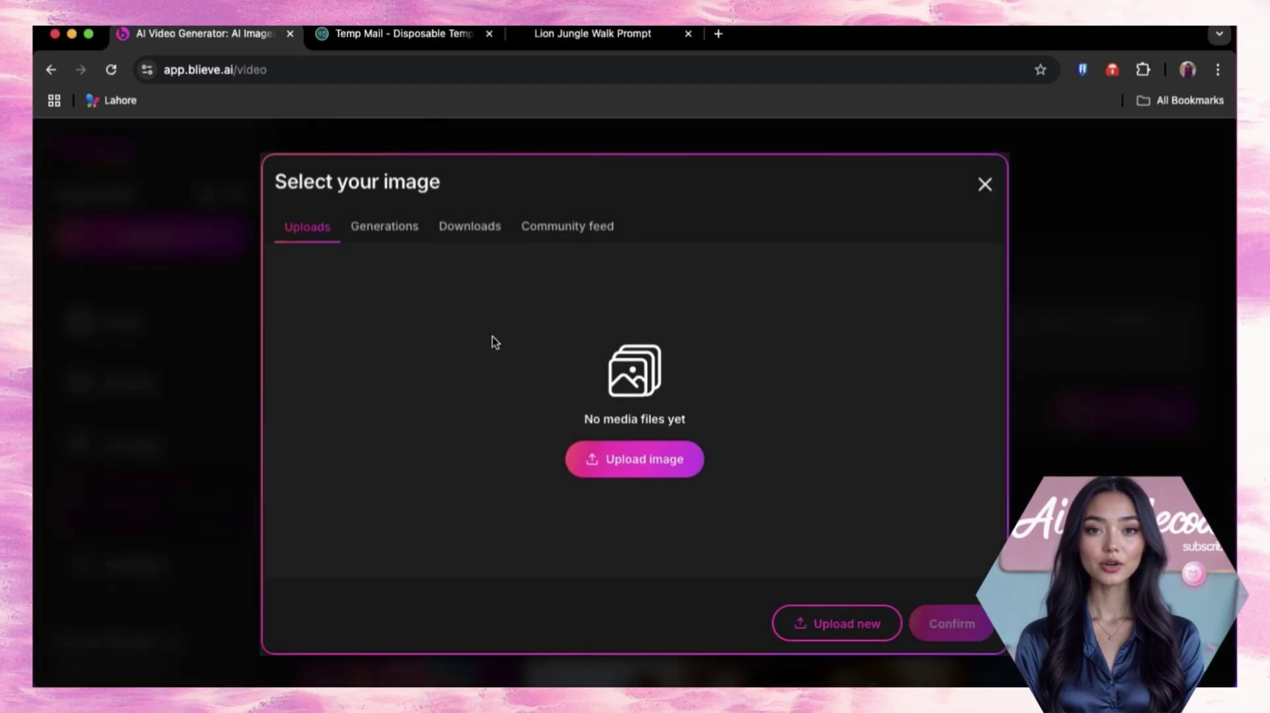
pyautogui.click(642, 465)
pyautogui.click(557, 271)
pyautogui.doubleClick(555, 269)
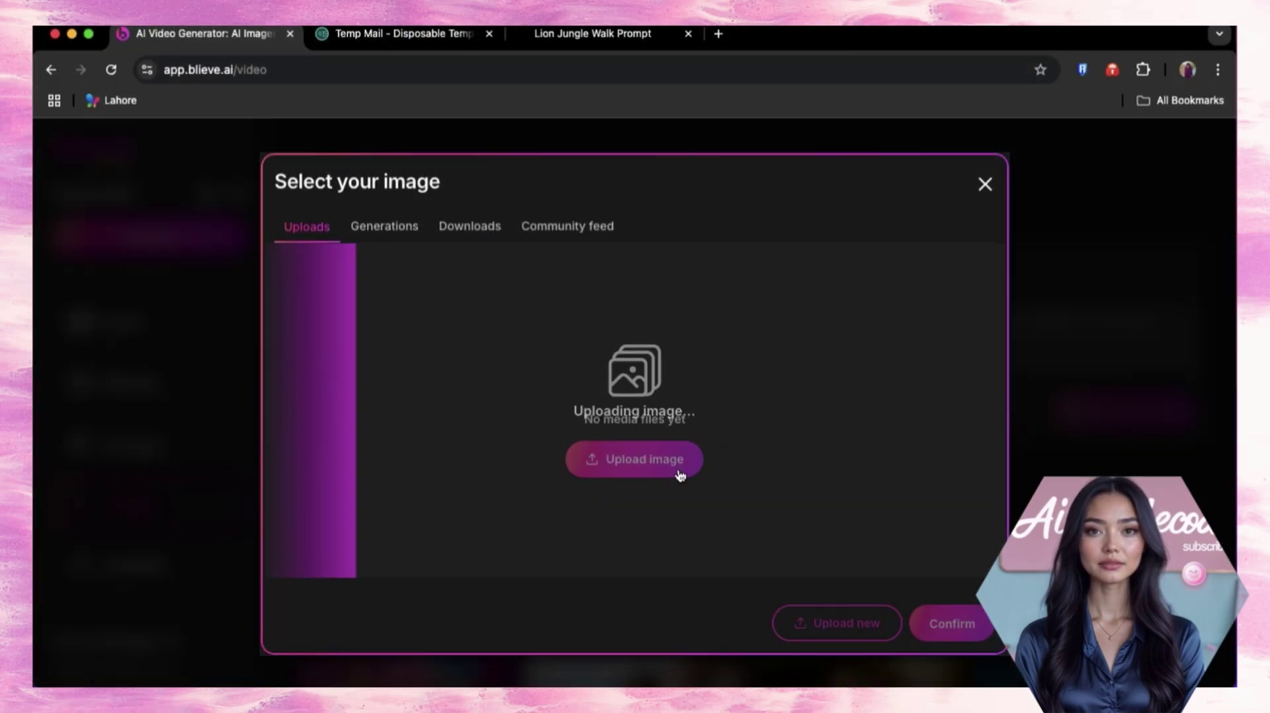
# Paste the 'ultra-smooth dolly-in, dreamy depth-of-field, 24 fps cinematic glow' prompt next to the image.
pyautogui.press('super+v')
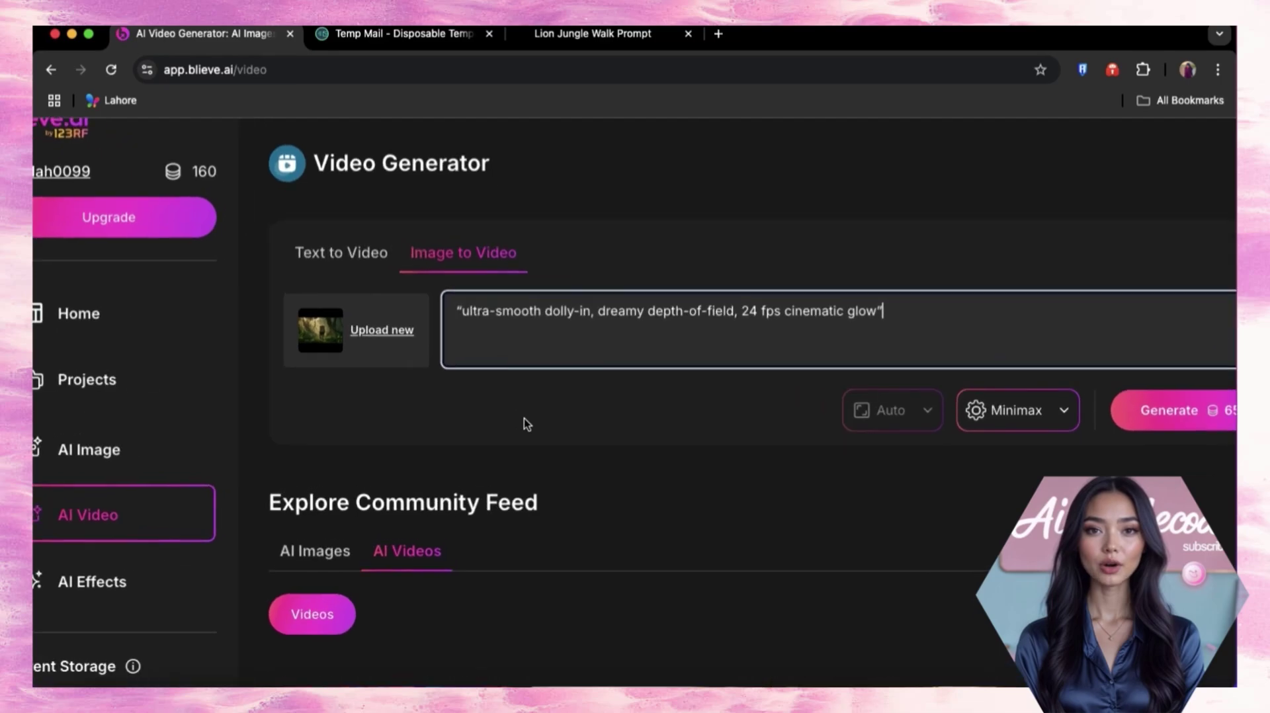
pyautogui.hscroll(3, 524, 418)
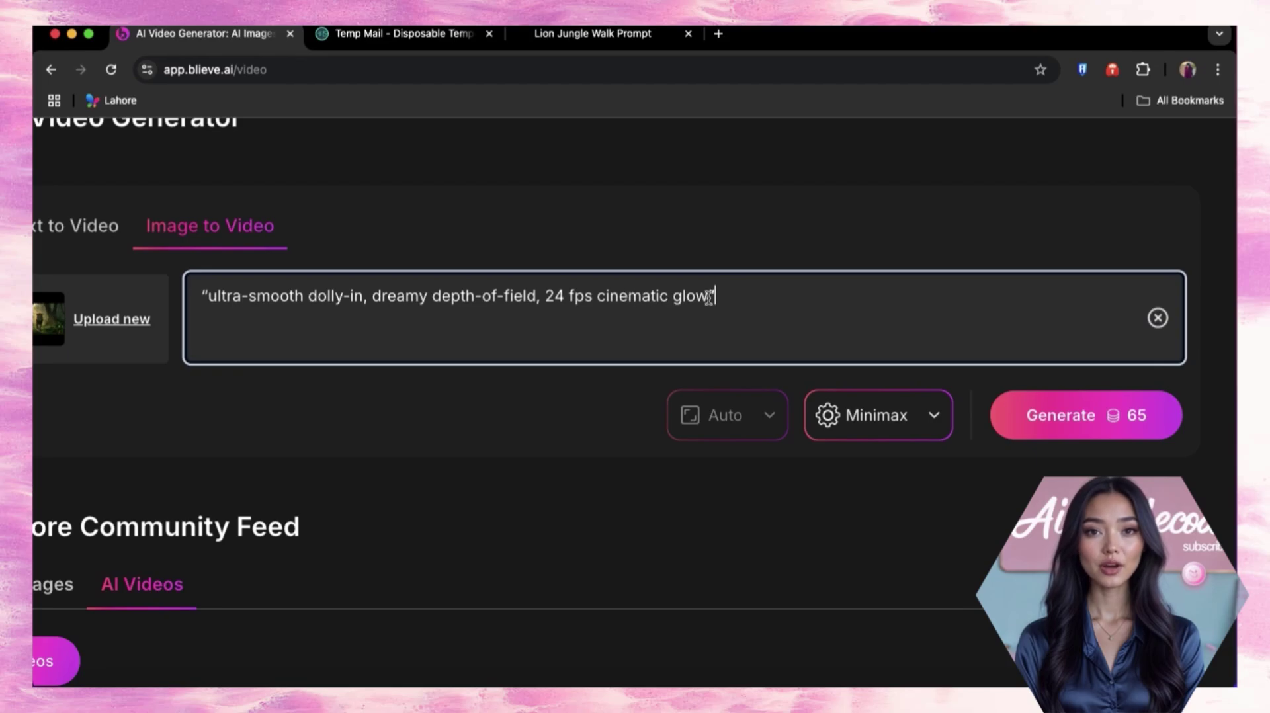
pyautogui.scroll(-5, 705, 295)
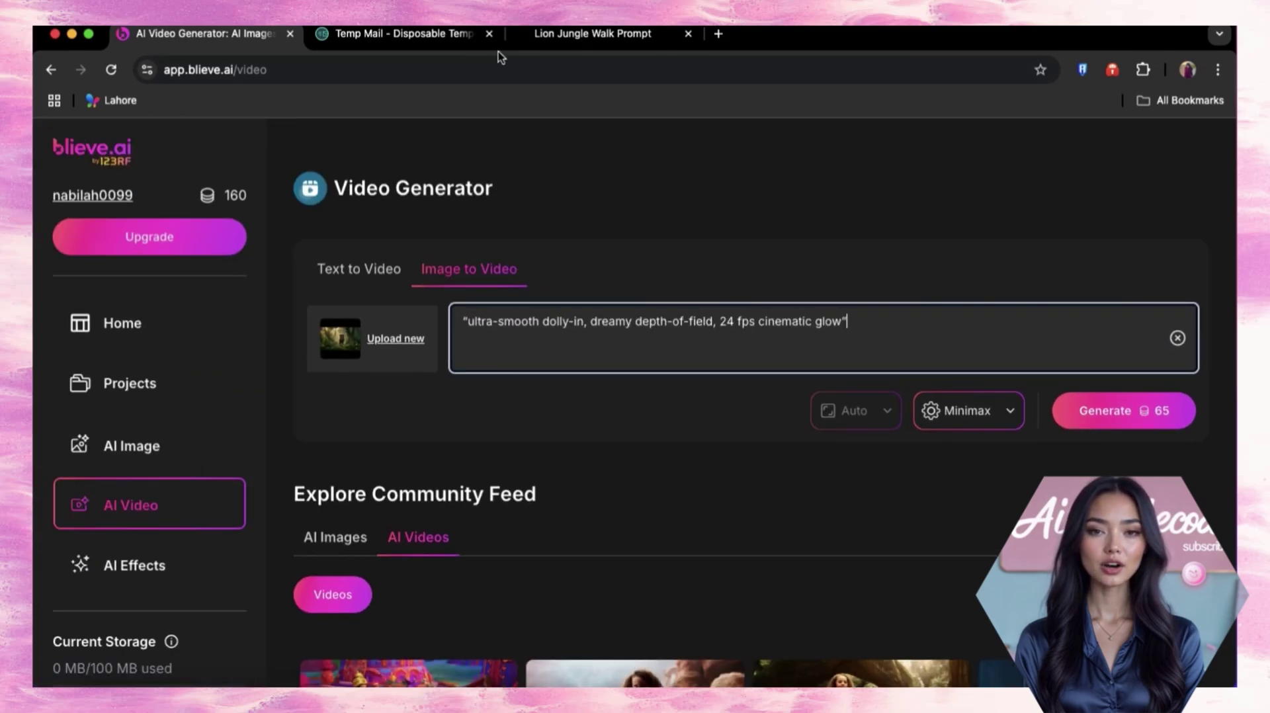
pyautogui.click(625, 34)
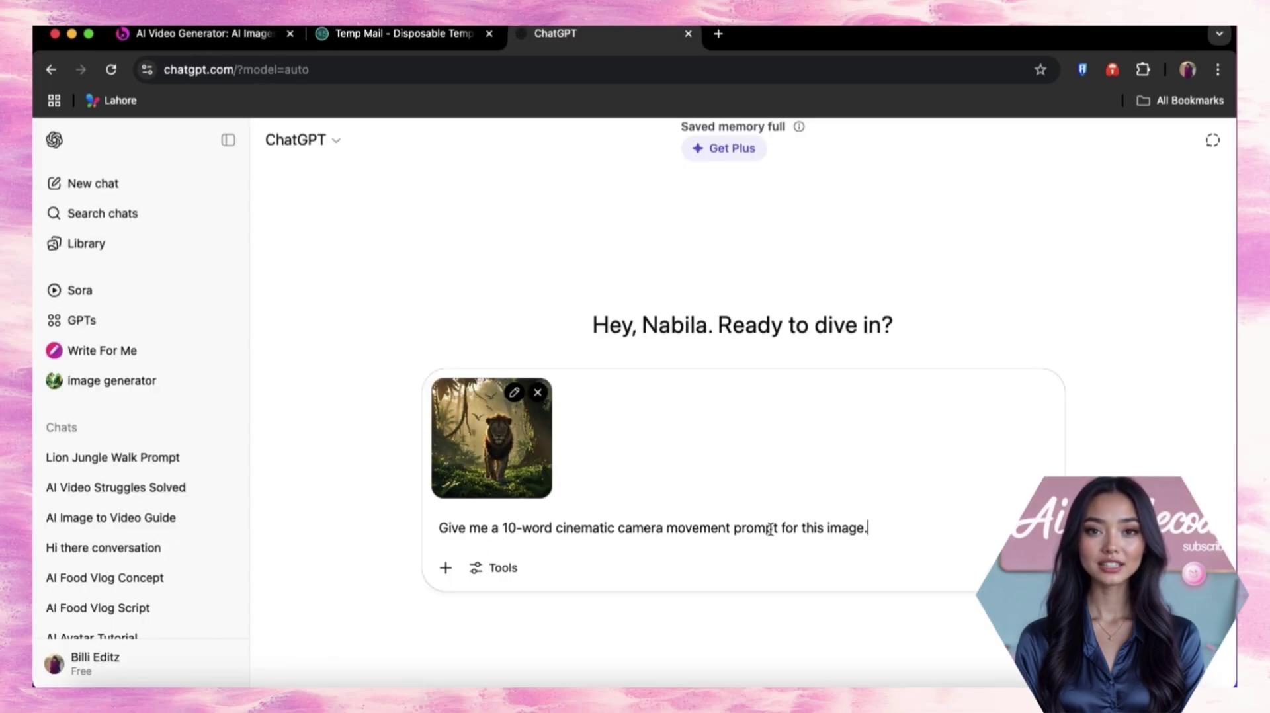
# Put ChatGPT's 'Slow push-in, low angle, tracking lion through misty jungle.' into Blieve's prompt.
pyautogui.press('Return')
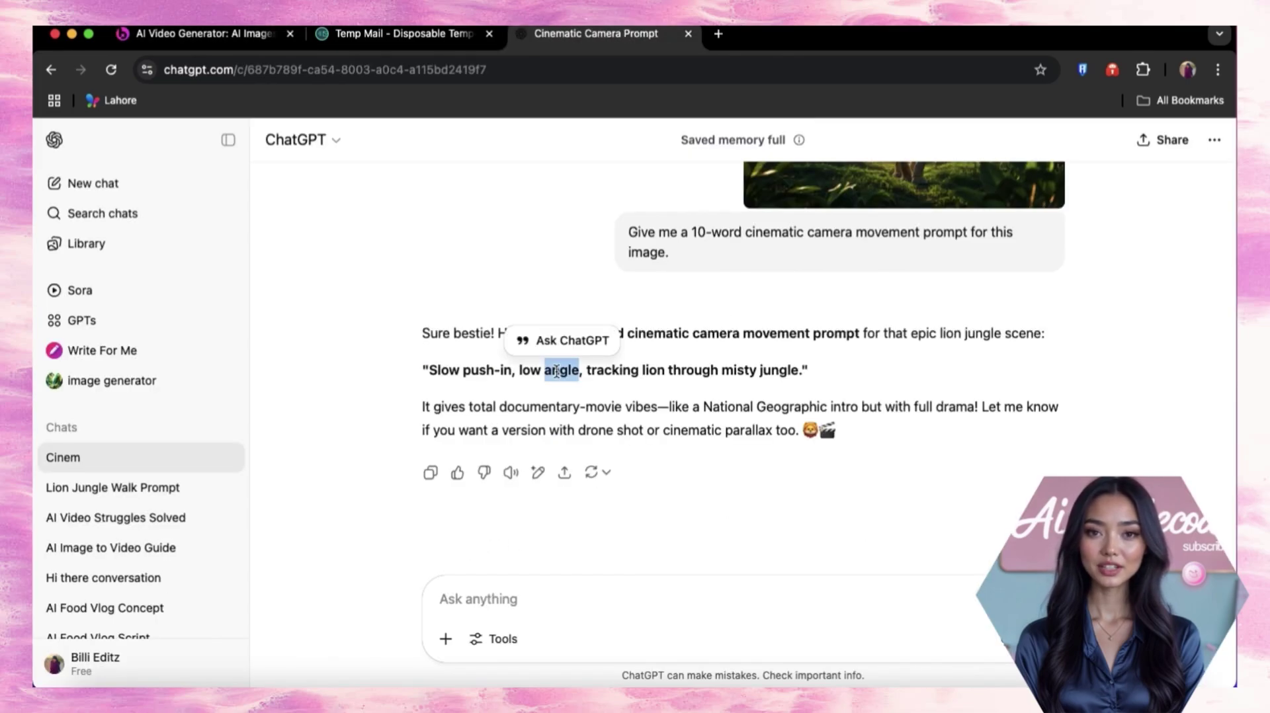
pyautogui.tripleClick(557, 370)
pyautogui.rightClick(556, 371)
pyautogui.click(567, 406)
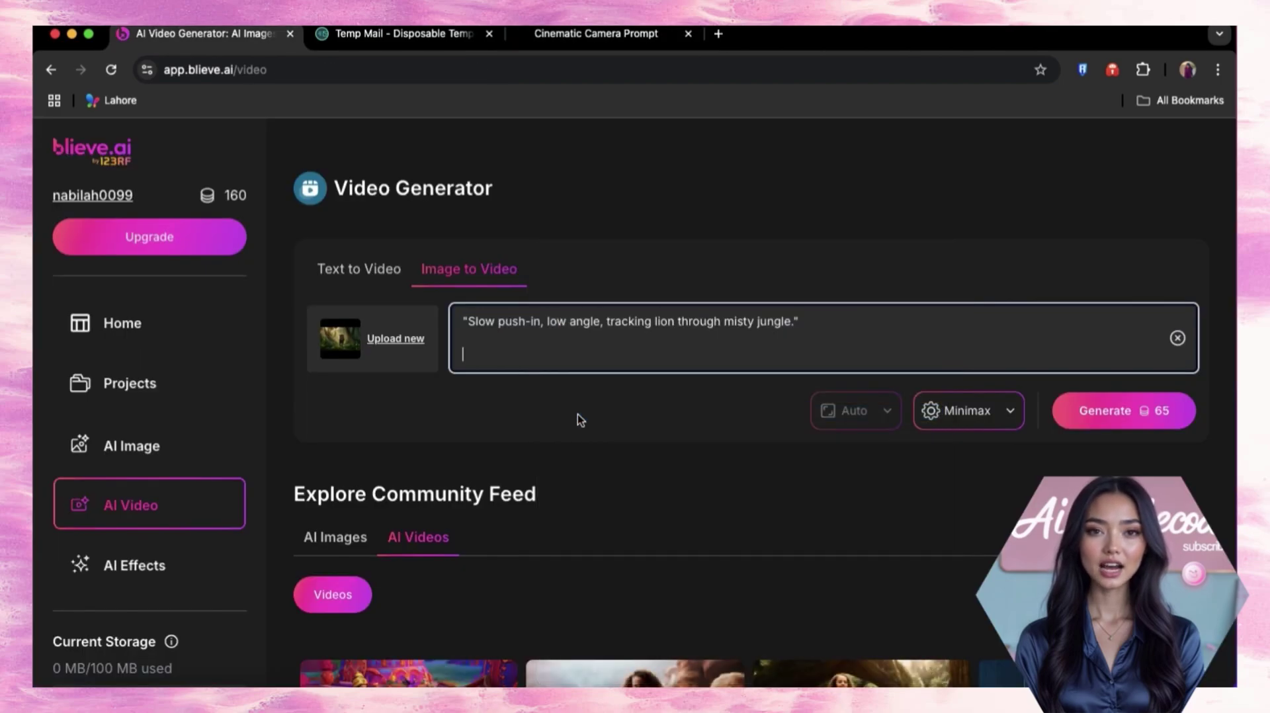
pyautogui.press('BackSpace')
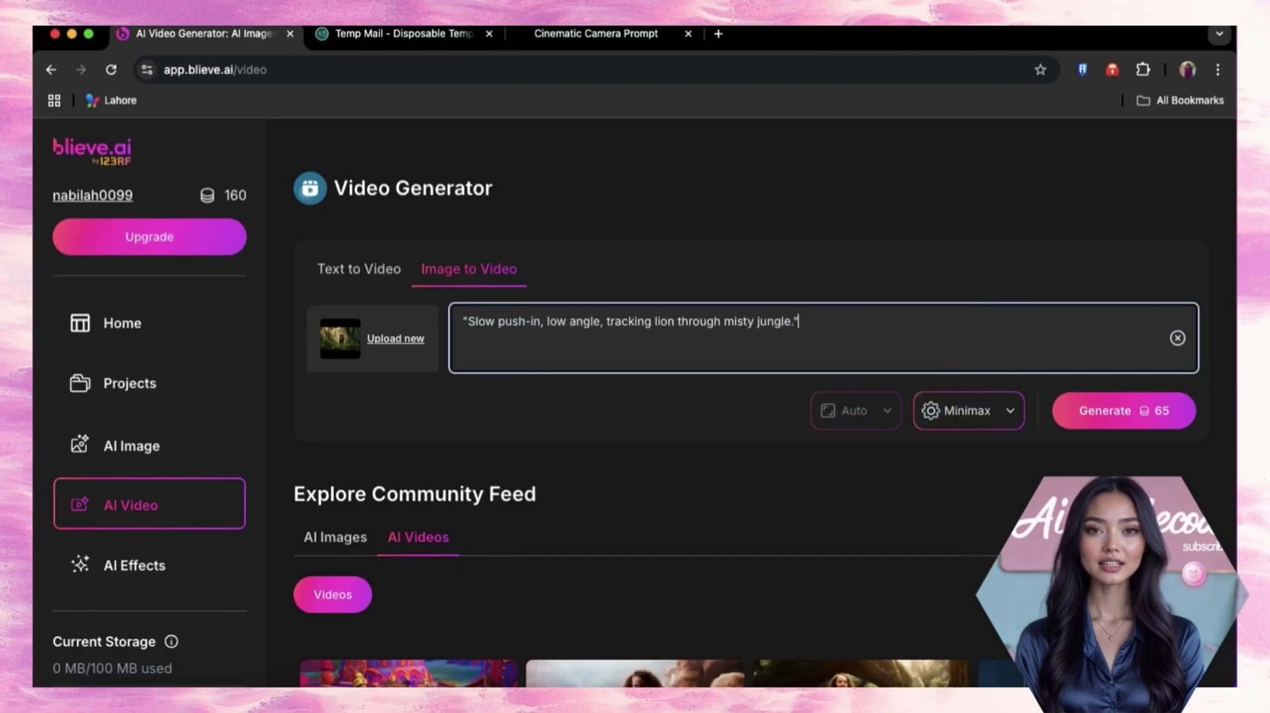
# Keep the Minimax model and generate the 5-second lion video.
pyautogui.click(965, 411)
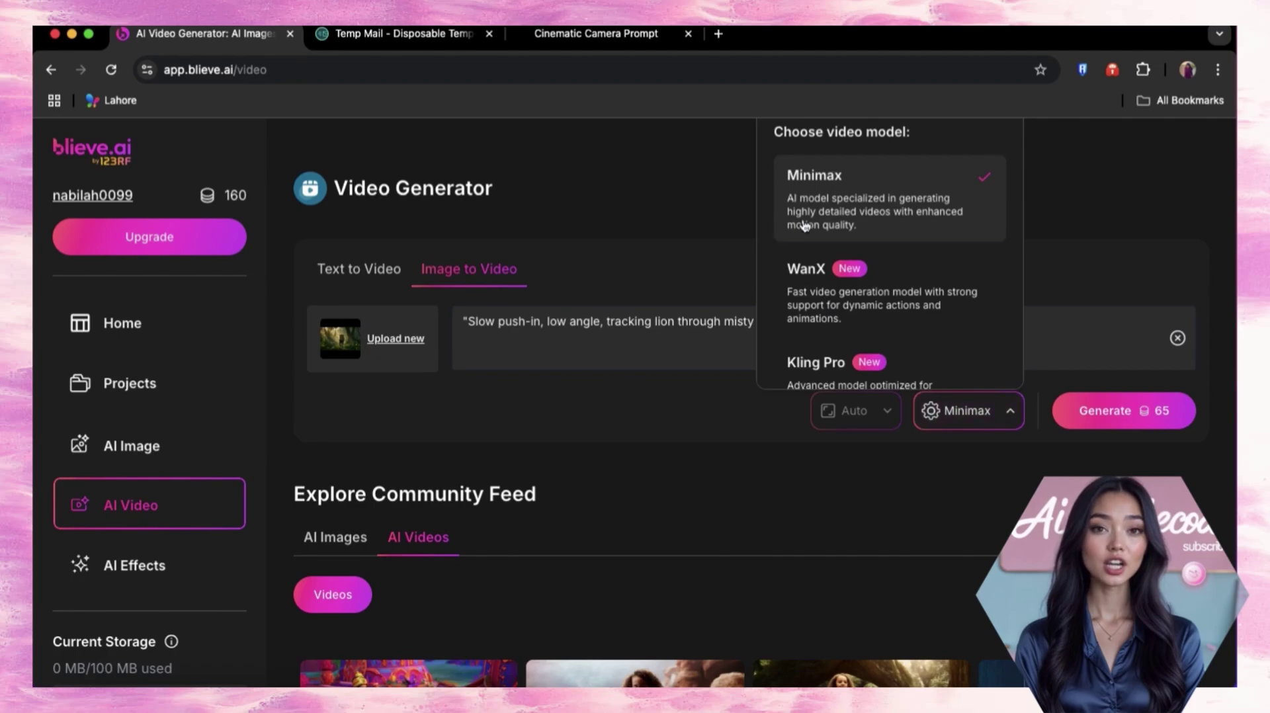
pyautogui.scroll(-2, 840, 331)
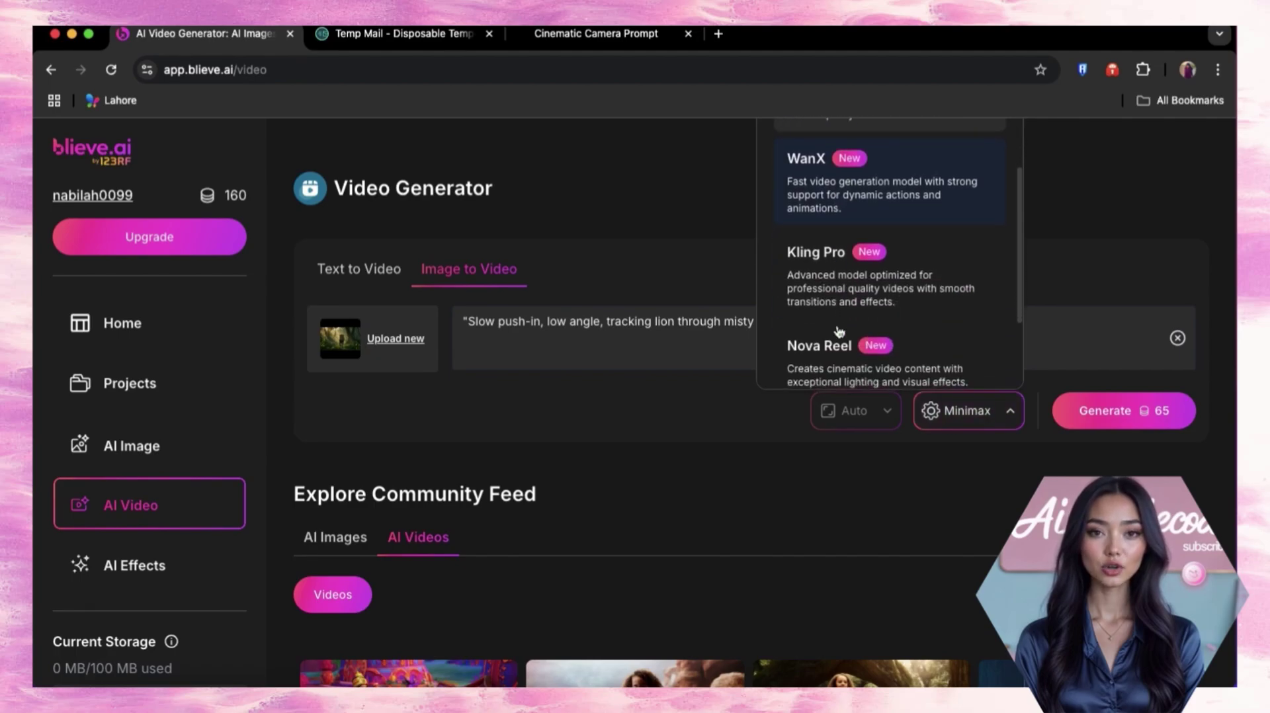
pyautogui.scroll(-1, 839, 331)
pyautogui.click(839, 331)
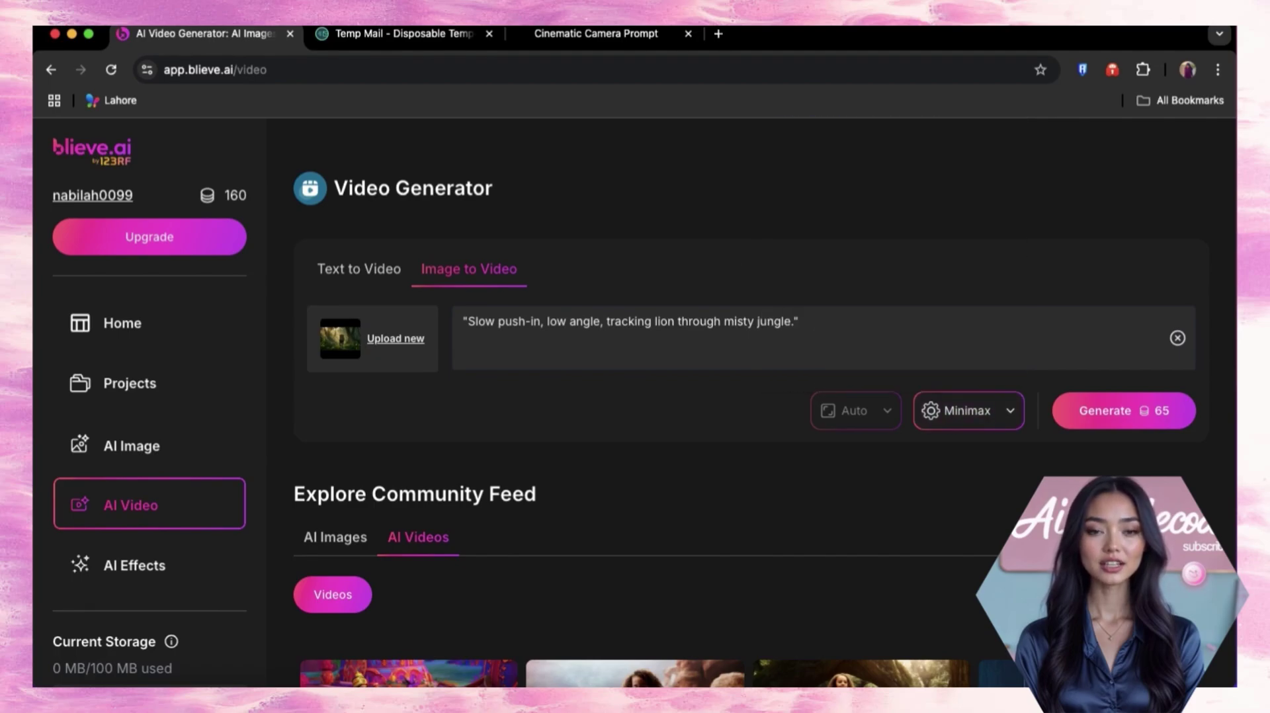
pyautogui.click(1138, 413)
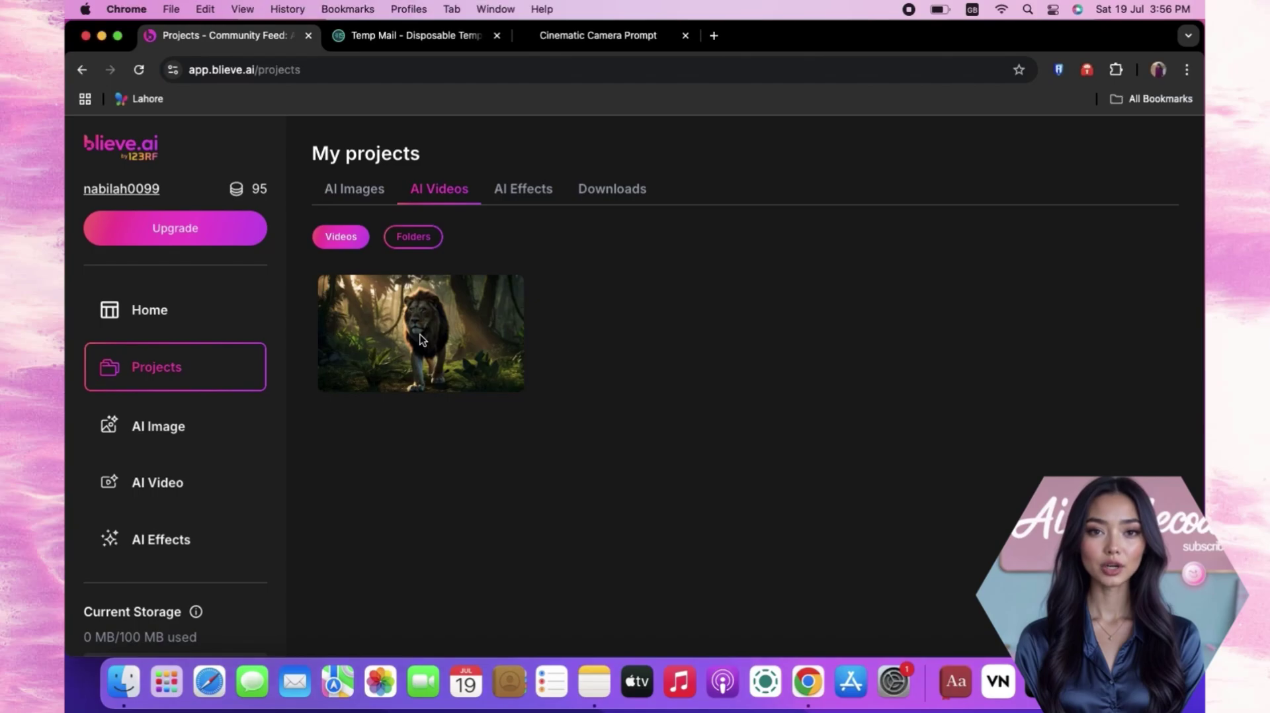
# Open the finished lion jungle video and play it.
pyautogui.click(422, 340)
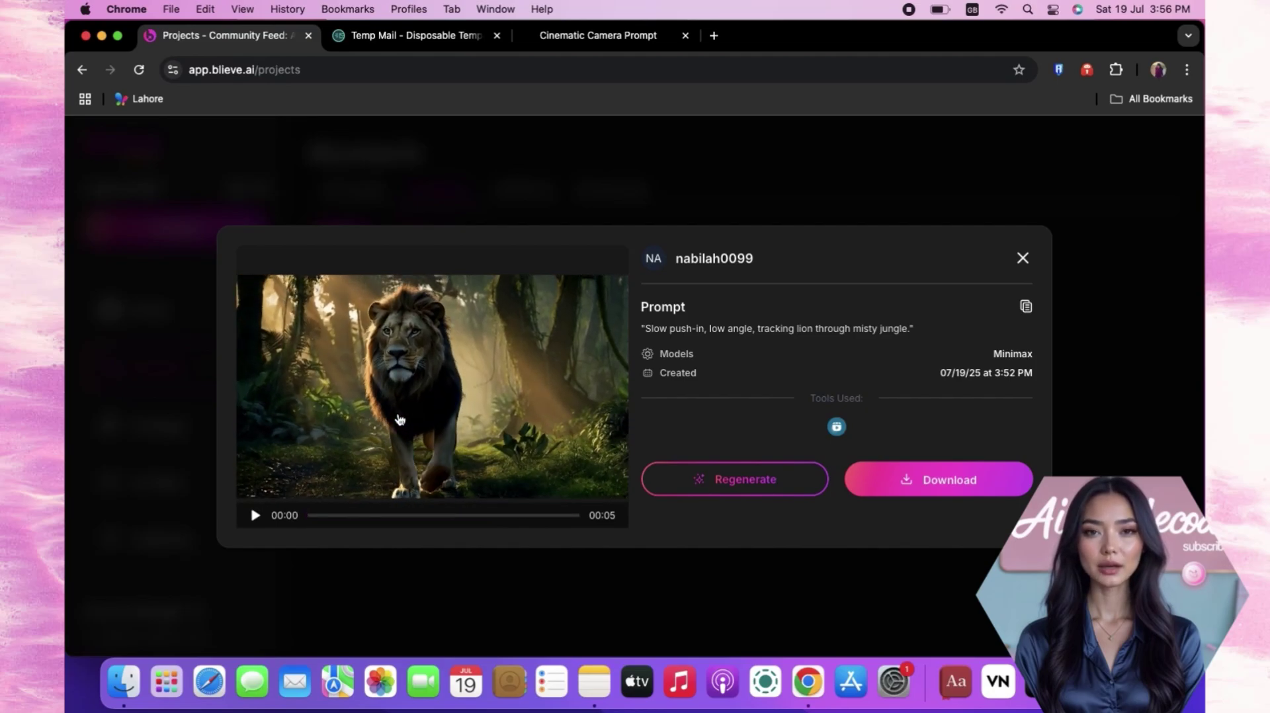
pyautogui.scroll(5, 424, 400)
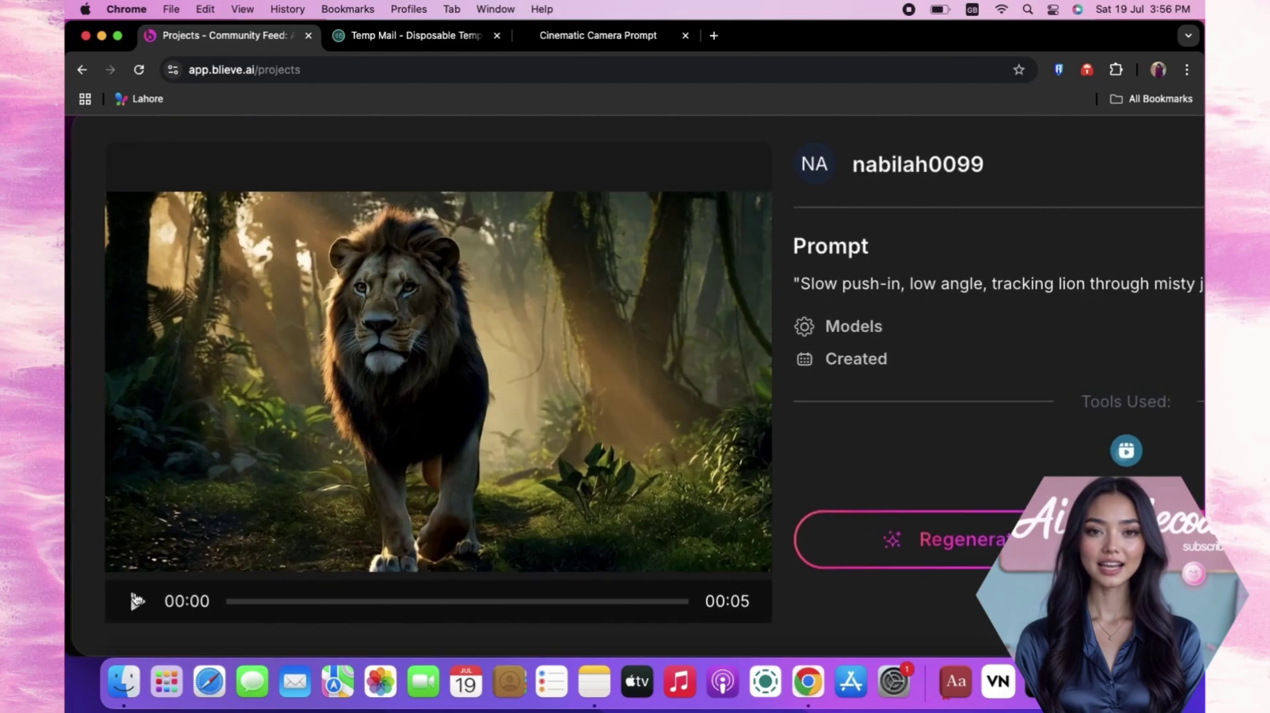
pyautogui.click(137, 600)
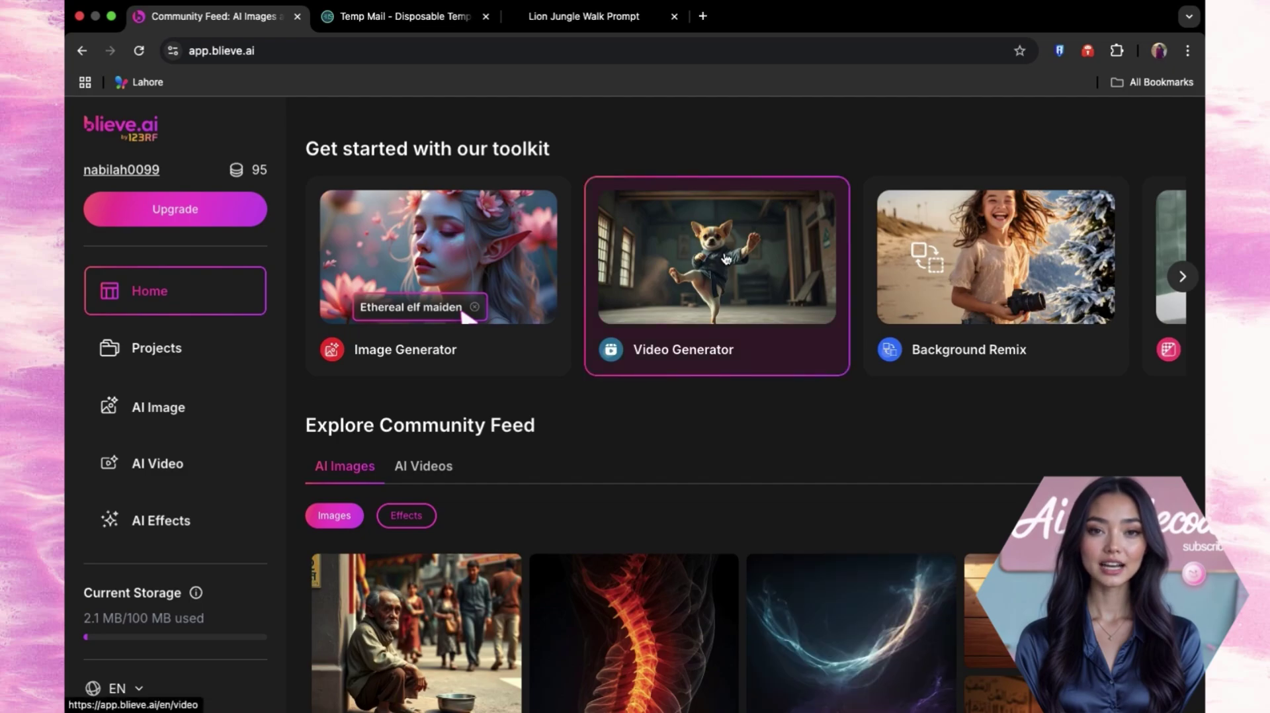
# Upload the dancing couple image from Downloads in Image to Video.
pyautogui.click(725, 258)
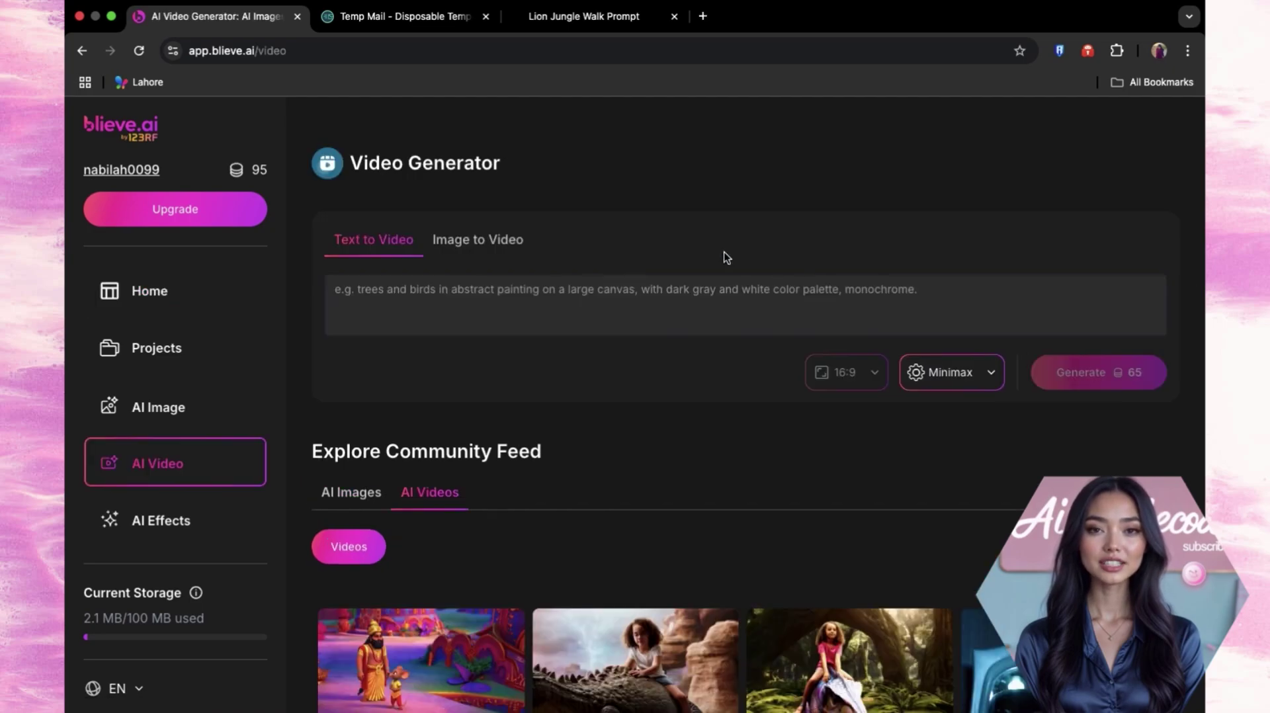
pyautogui.click(602, 306)
pyautogui.click(488, 241)
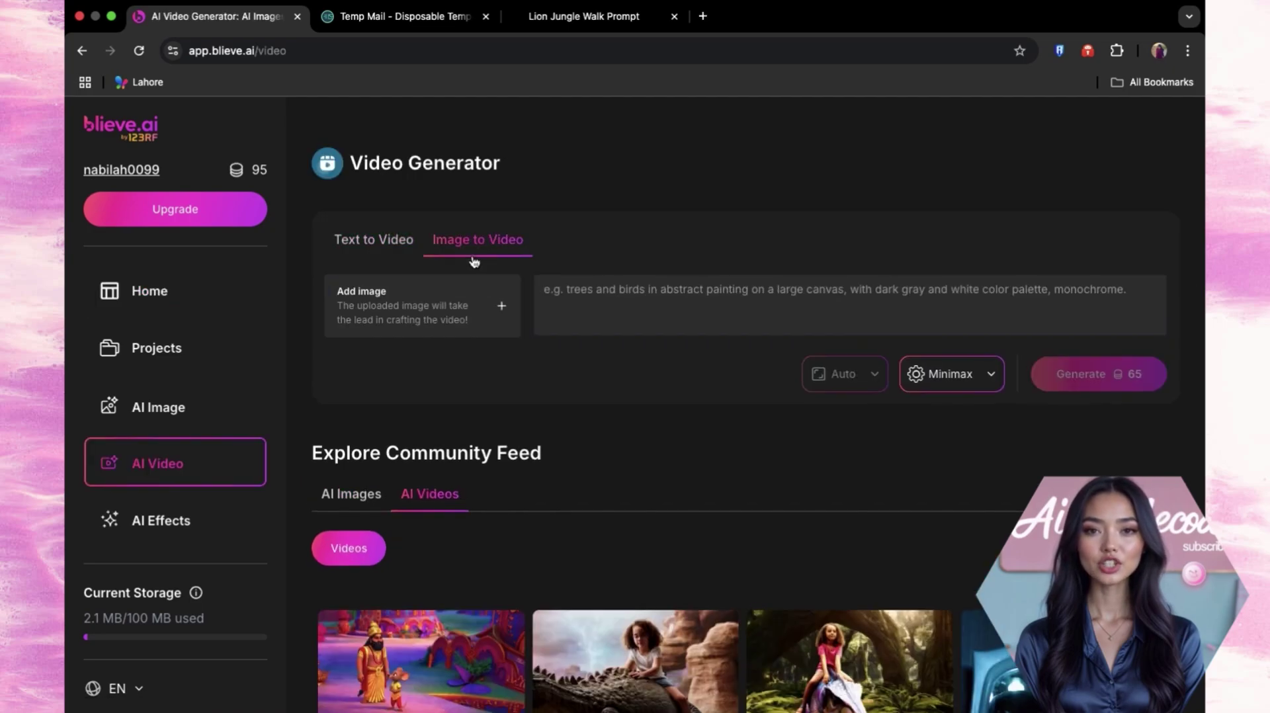
pyautogui.click(426, 316)
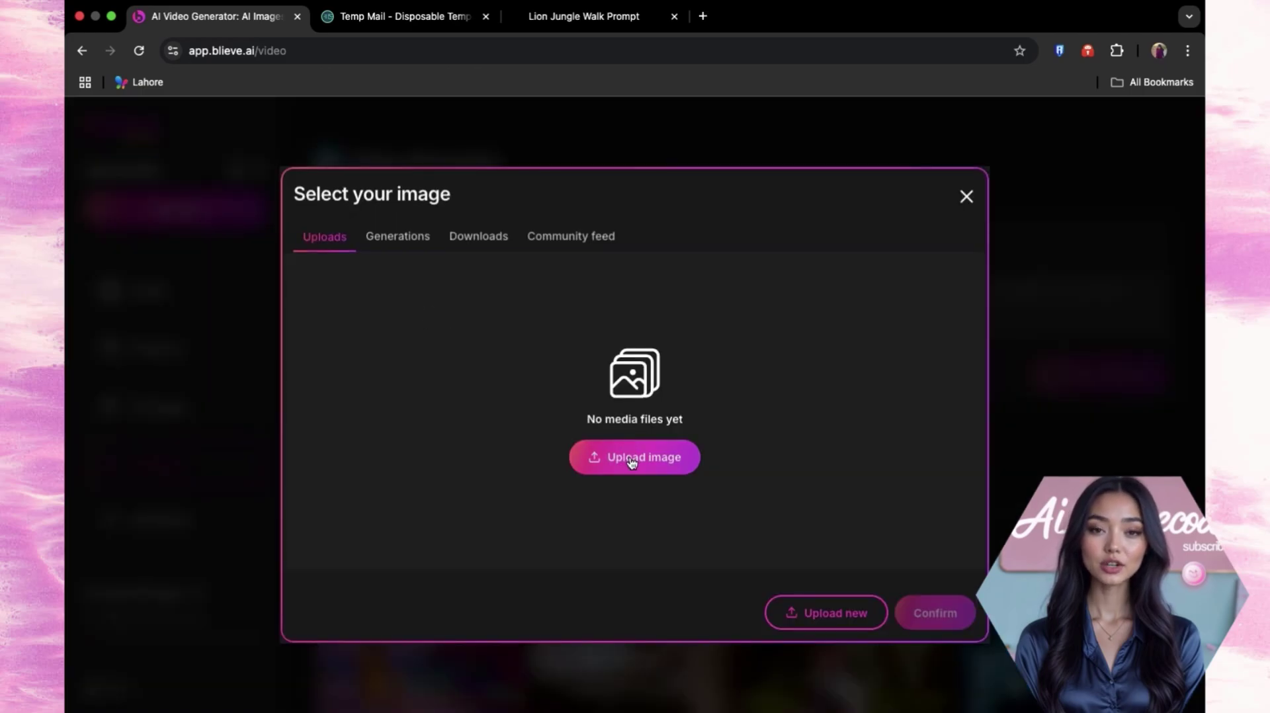
pyautogui.click(629, 457)
pyautogui.doubleClick(560, 324)
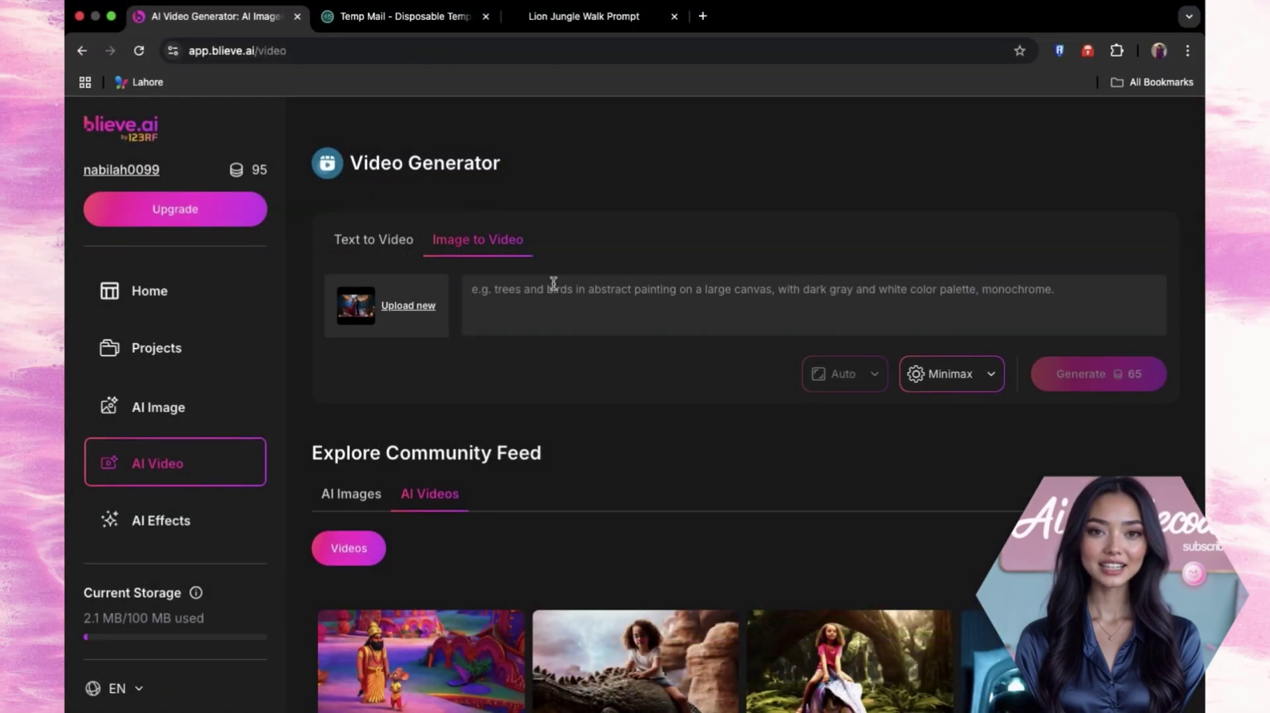
# Paste the romantic dance-scene prompt, keep Minimax, generate the video and play it.
pyautogui.click(550, 301)
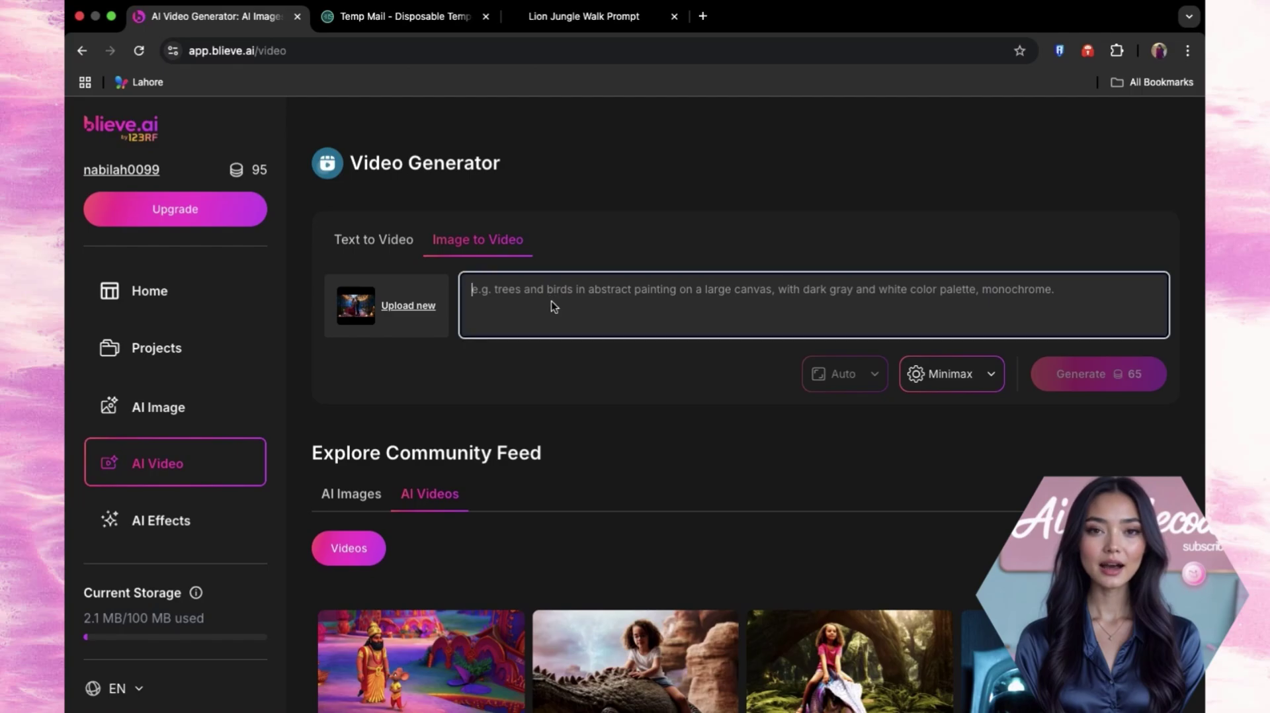
pyautogui.rightClick(551, 301)
pyautogui.click(592, 431)
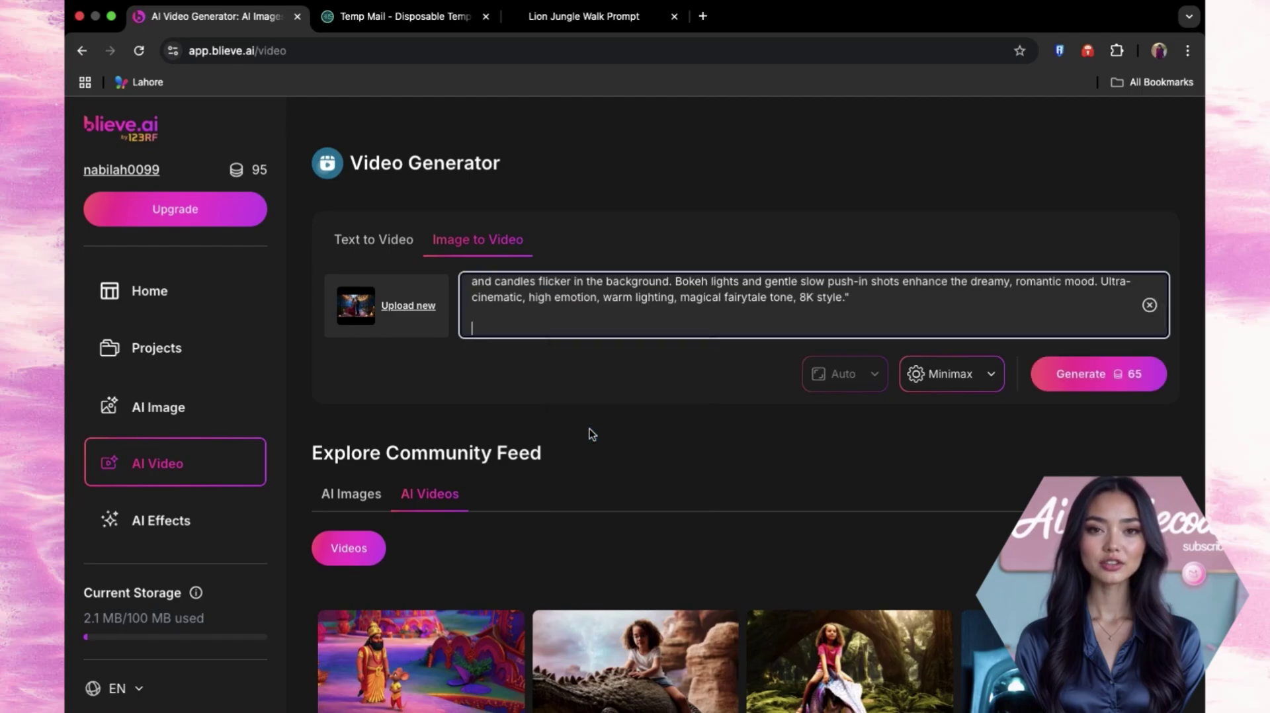
pyautogui.click(992, 376)
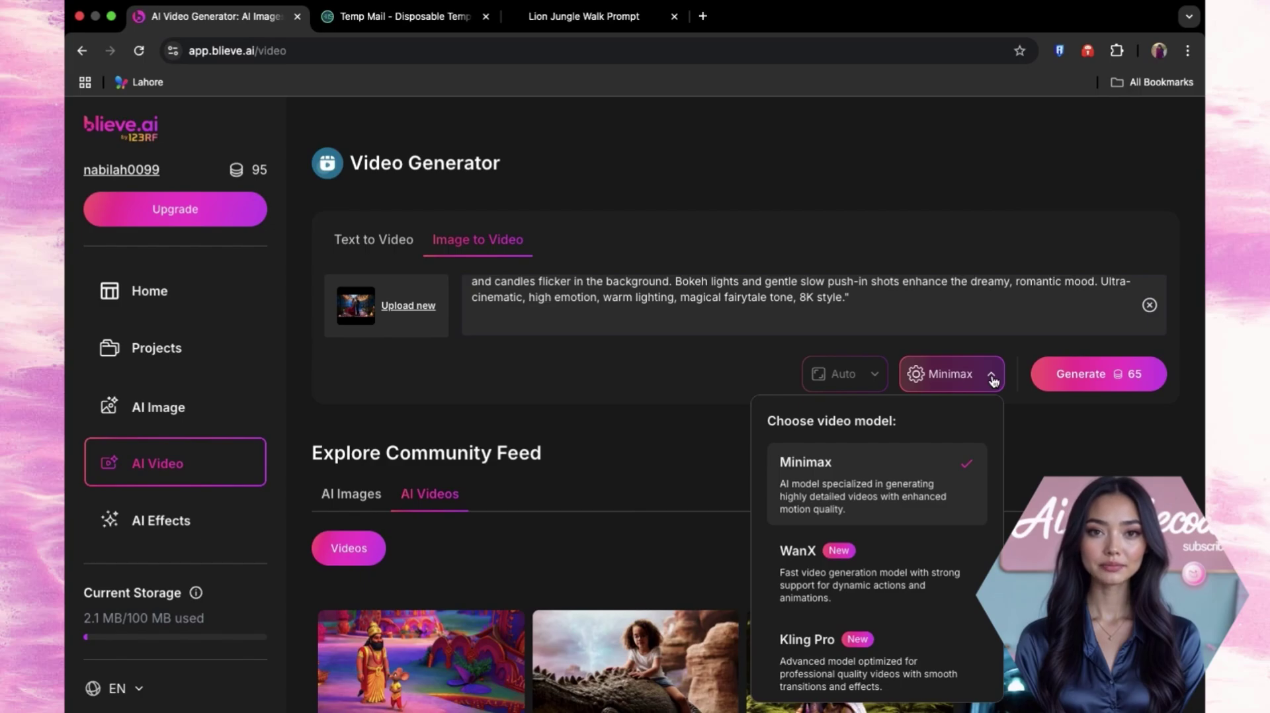
pyautogui.click(991, 377)
pyautogui.click(1098, 374)
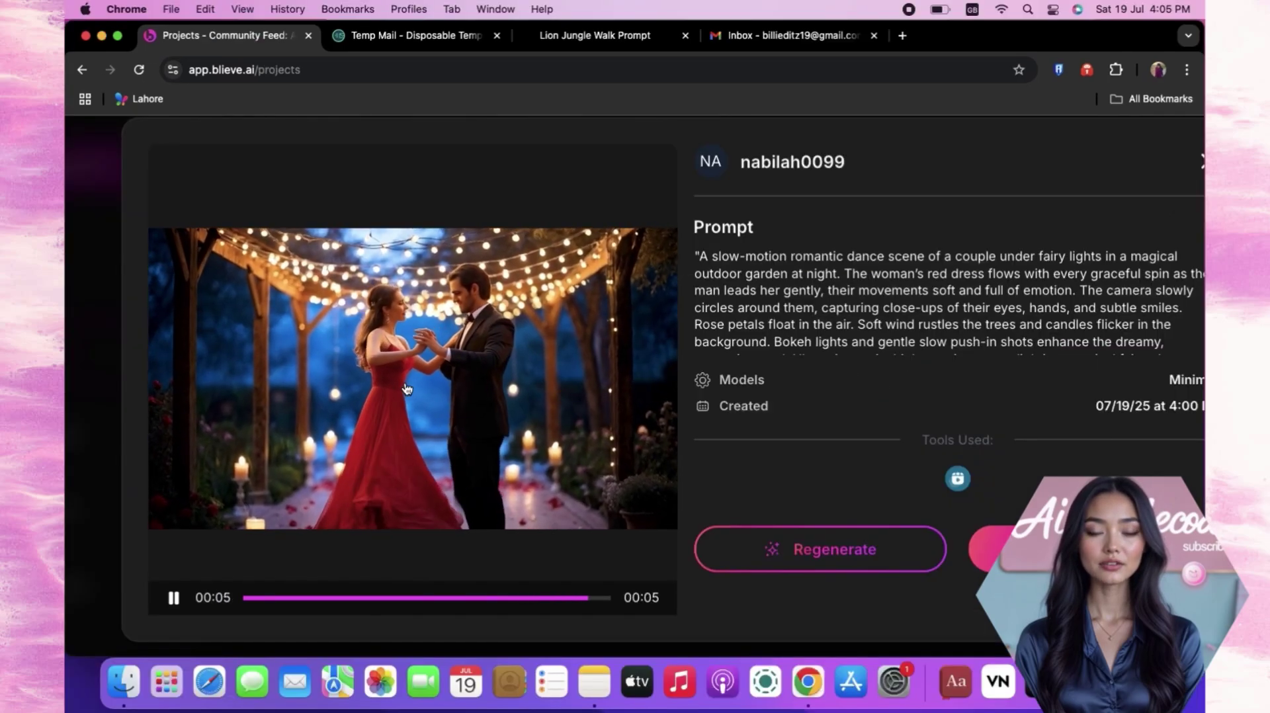
pyautogui.click(173, 597)
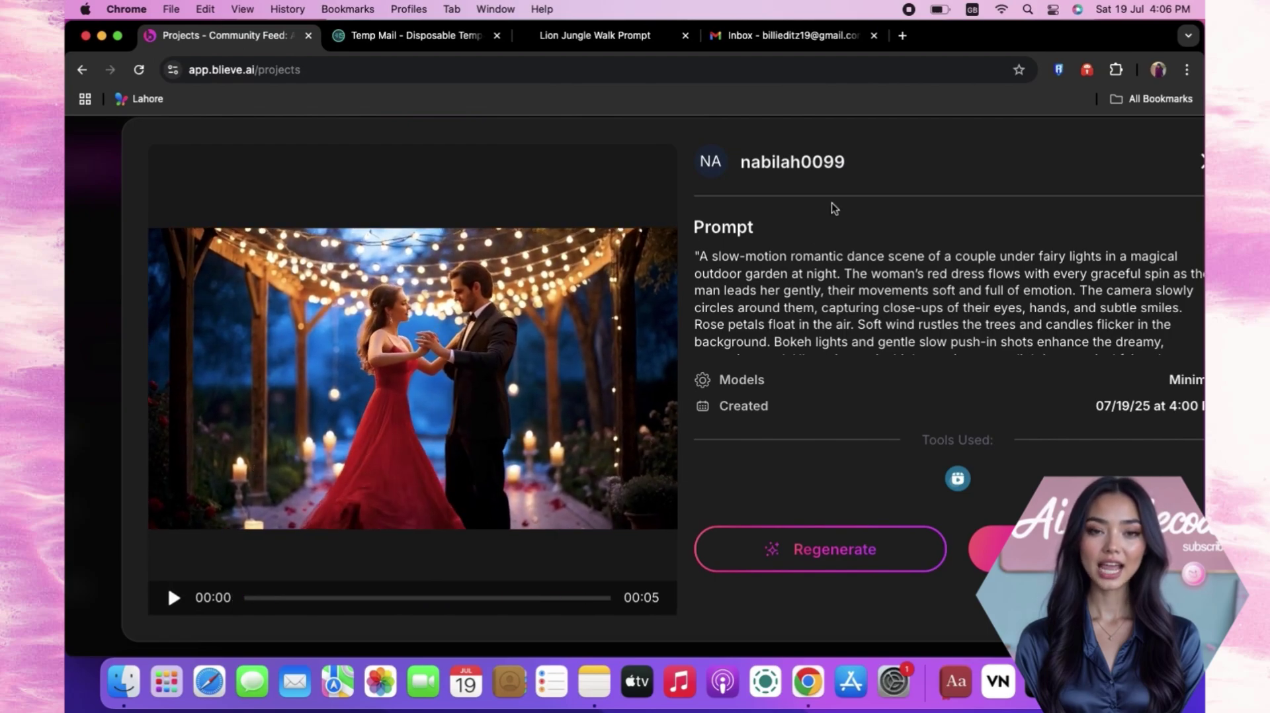
pyautogui.press('super+minus')
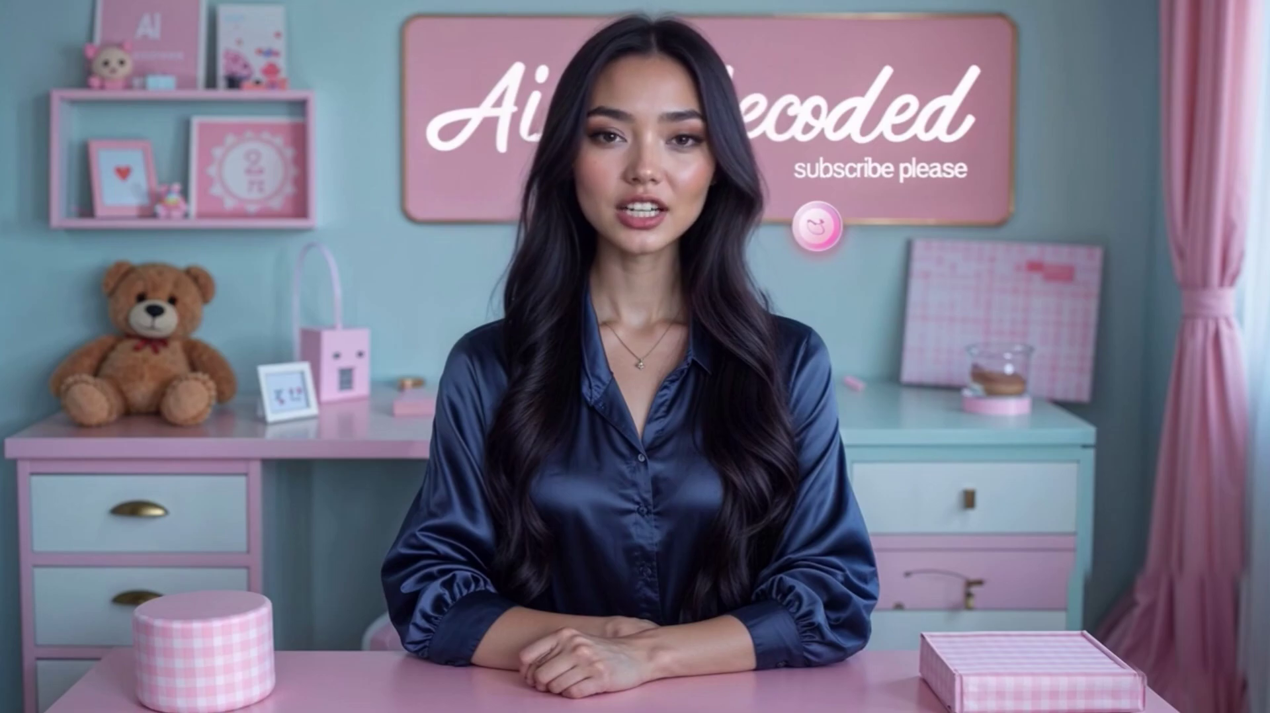